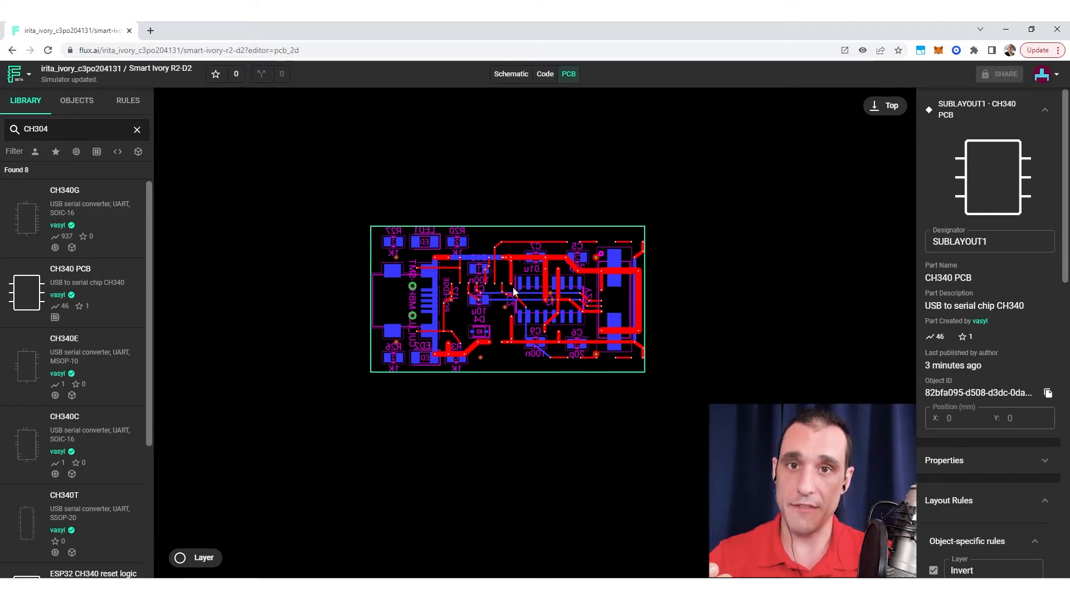
Return the flipped CH340 PCB sublayout to the top side of the board
{"action": "right_click", "coordinate": [557, 294]}
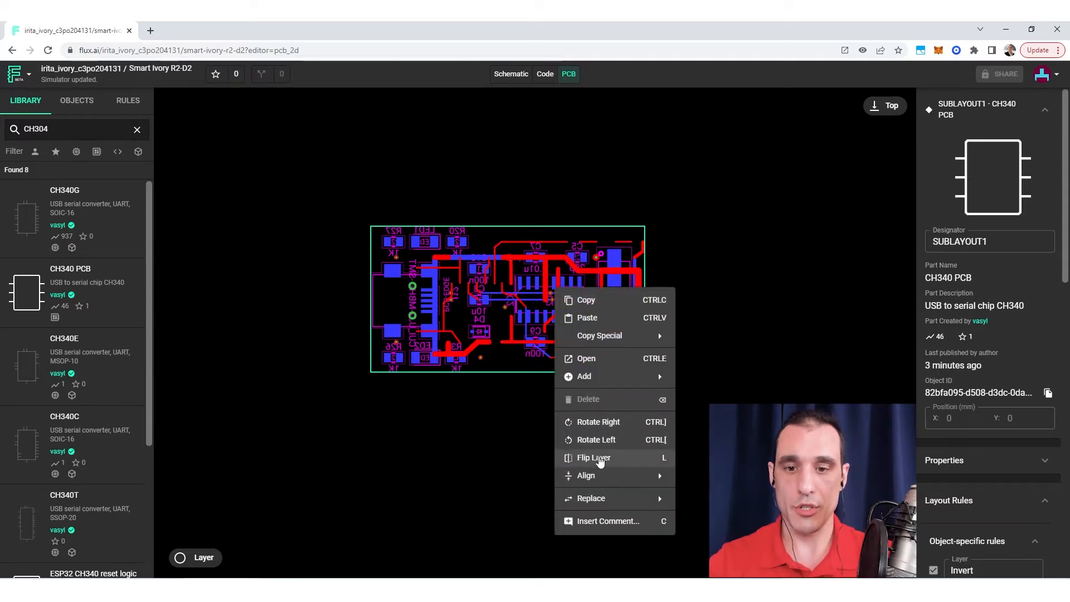
{"action": "left_click", "coordinate": [600, 462]}
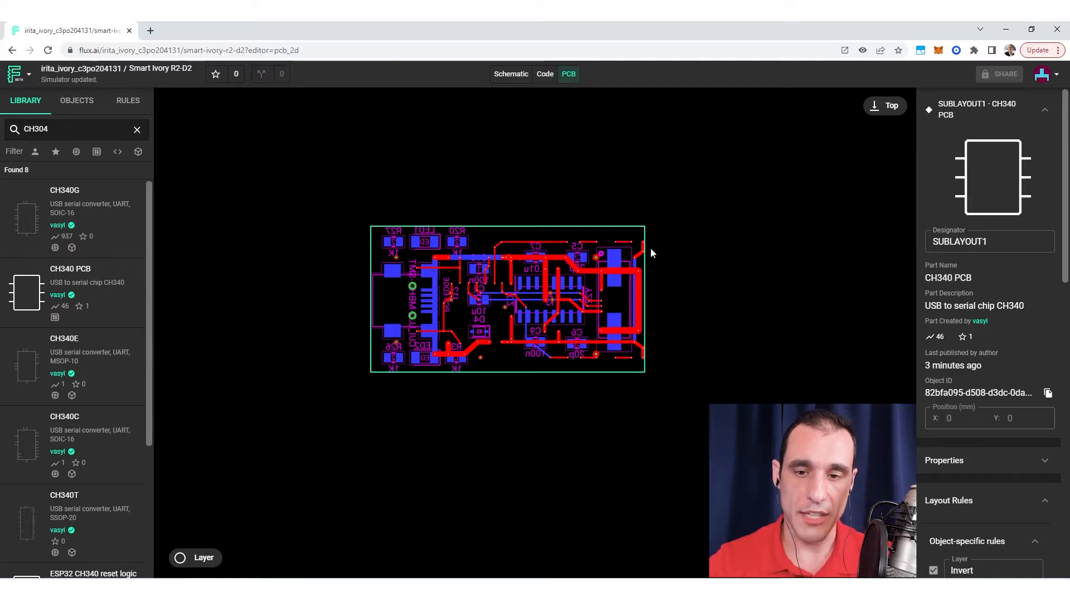
{"action": "key", "text": "ctrl+z"}
{"action": "left_click", "coordinate": [575, 173]}
{"action": "scroll", "coordinate": [662, 240], "scroll_direction": "down", "scroll_amount": 2}
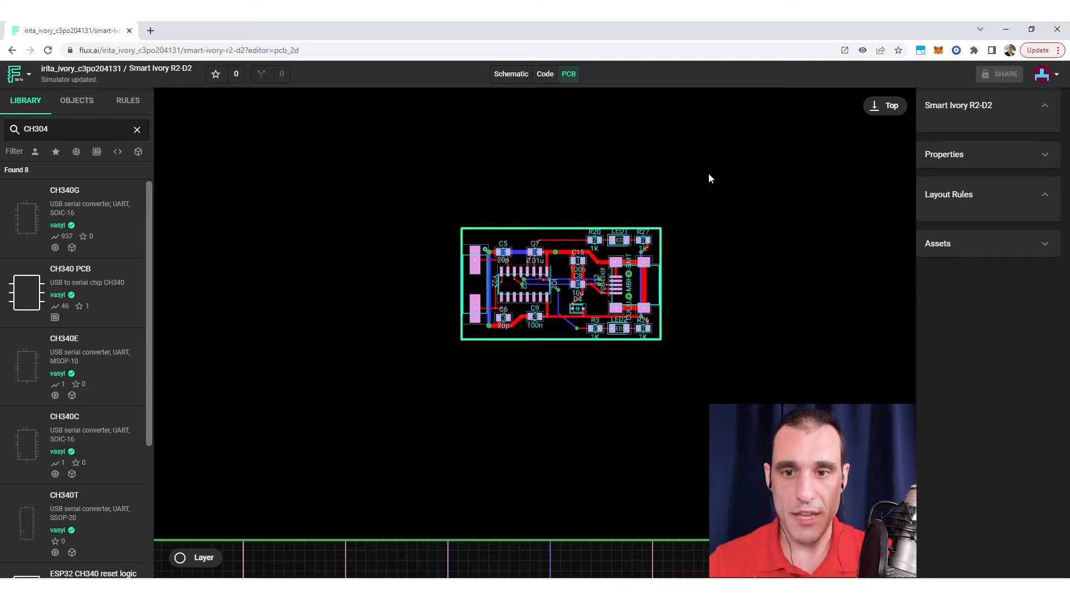
{"action": "left_click_drag", "start_coordinate": [699, 174], "coordinate": [679, 228]}
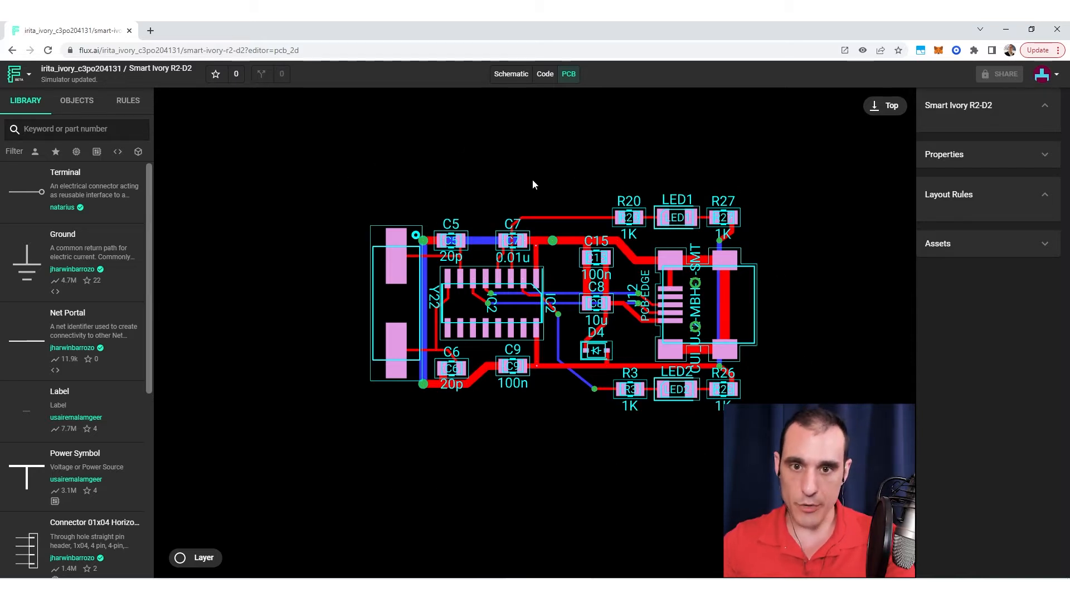
Find a Generic Resistor among library parts with footprints, add it to the schematic, and wire it between SUBLAYOUT1's GND and RTS terminals
{"action": "left_click", "coordinate": [510, 78]}
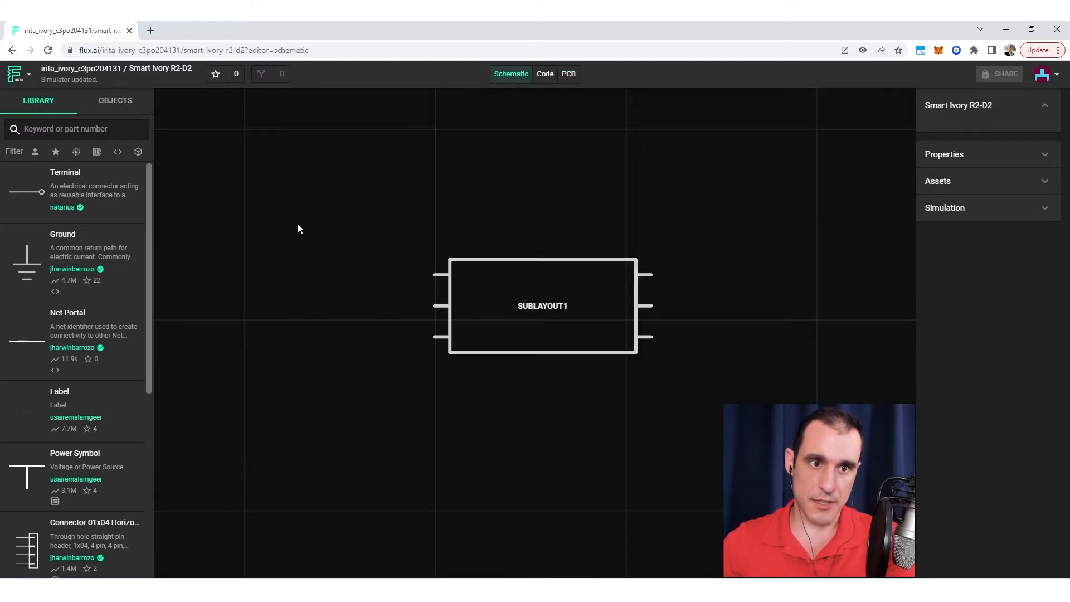
{"action": "left_click", "coordinate": [76, 152]}
{"action": "left_click", "coordinate": [87, 130]}
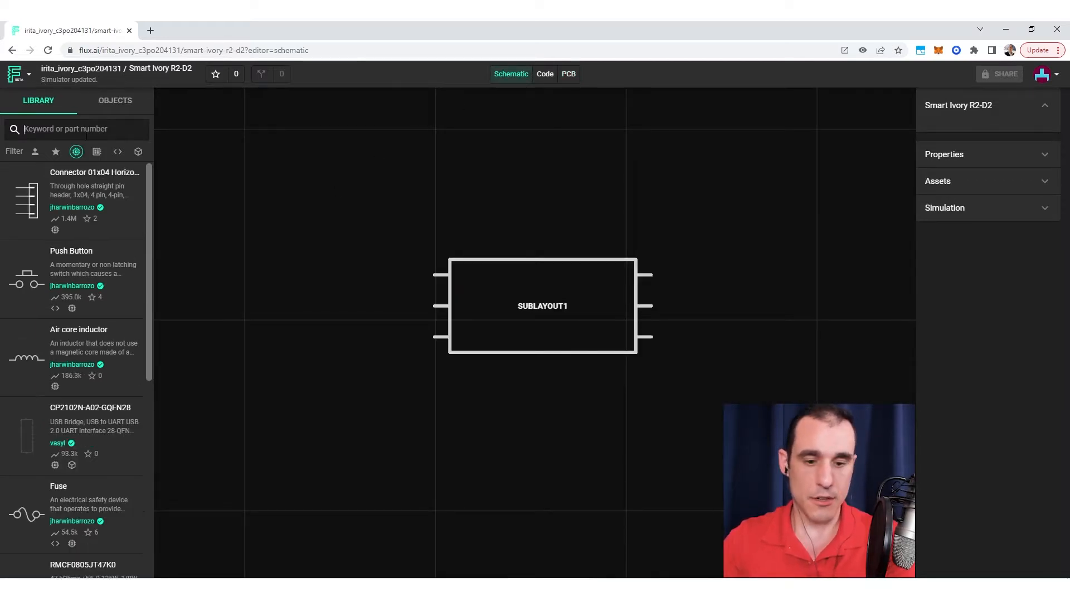
{"action": "type", "text": "resistor"}
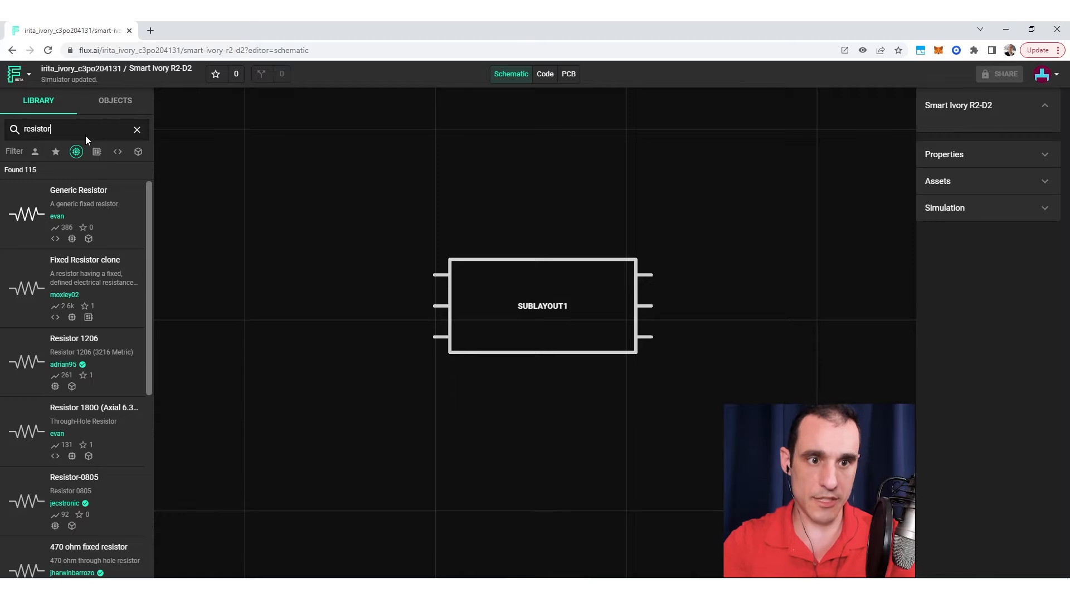
{"action": "left_click_drag", "start_coordinate": [73, 216], "coordinate": [307, 321]}
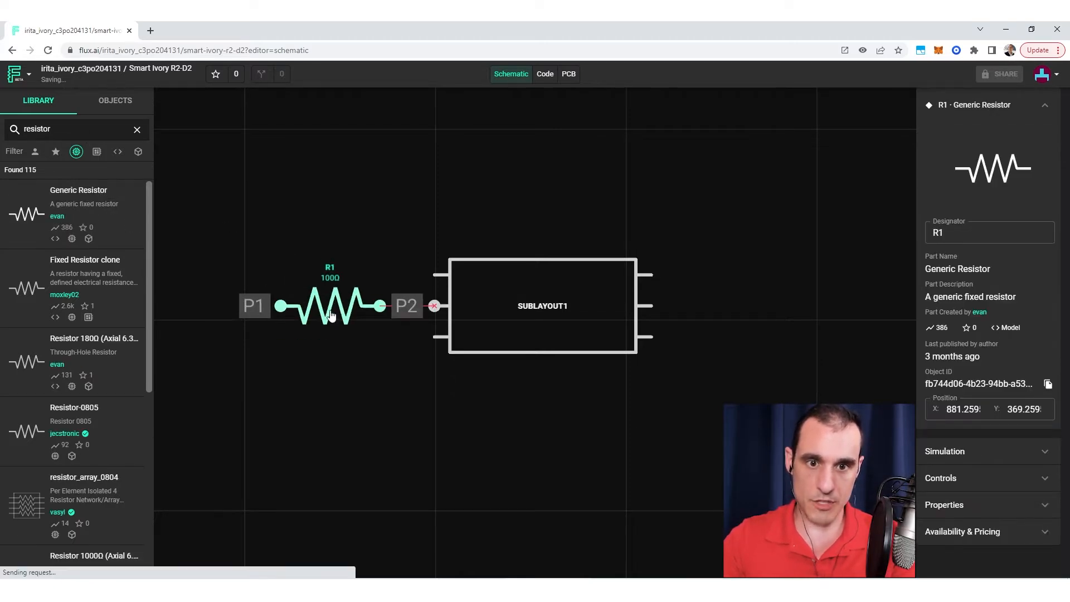
{"action": "left_click", "coordinate": [360, 348]}
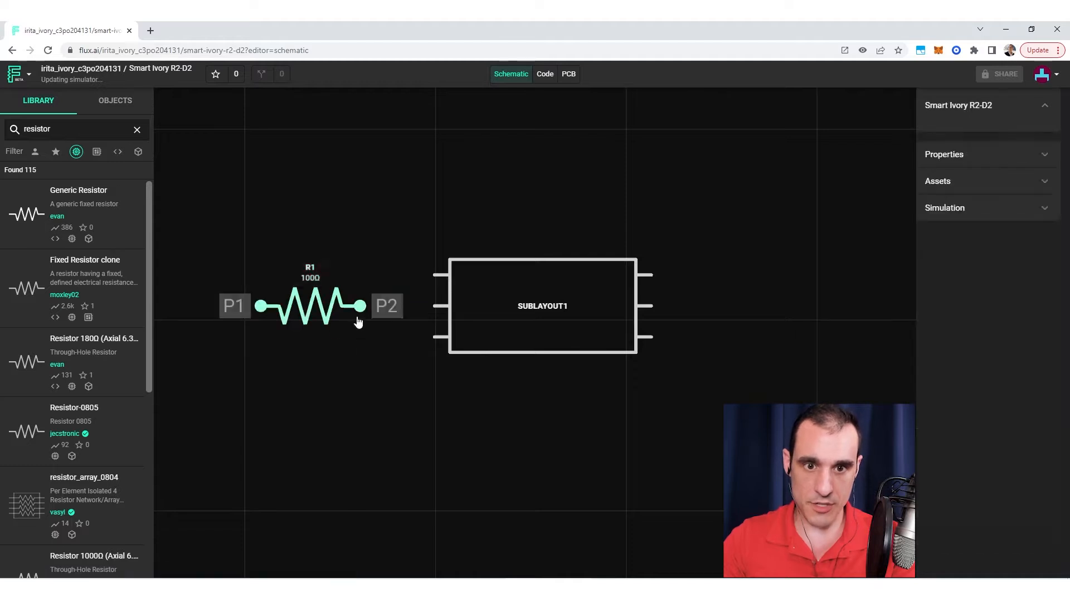
{"action": "mouse_move", "coordinate": [360, 310]}
{"action": "left_mouse_down"}
{"action": "mouse_move", "coordinate": [434, 307]}
{"action": "mouse_move", "coordinate": [298, 358]}
{"action": "mouse_move", "coordinate": [247, 328]}
{"action": "mouse_move", "coordinate": [240, 305]}
{"action": "mouse_move", "coordinate": [262, 306]}
{"action": "left_mouse_up"}
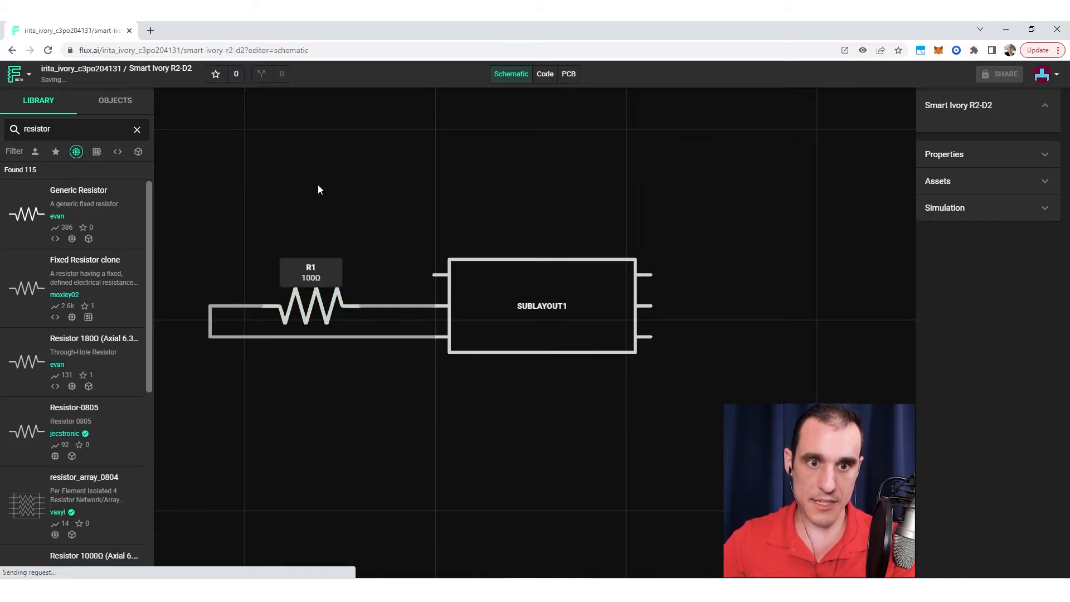
Move resistor R1 just above the CH340 sublayout's outline in the PCB layout and show the Top Copper layer
{"action": "left_click", "coordinate": [569, 75]}
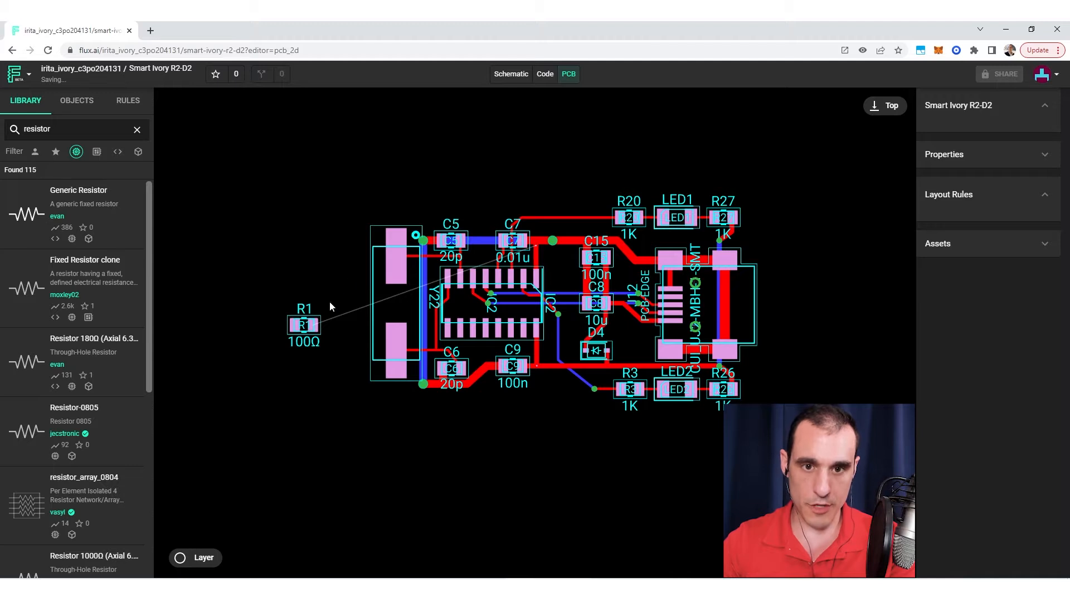
{"action": "left_click", "coordinate": [306, 330]}
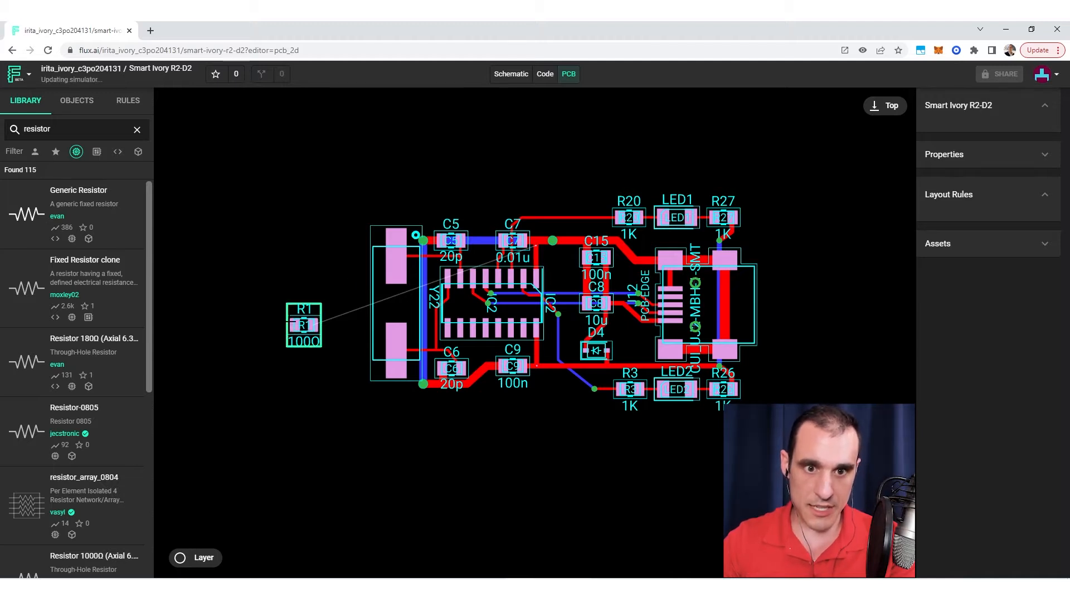
{"action": "left_click_drag", "start_coordinate": [299, 325], "coordinate": [497, 185]}
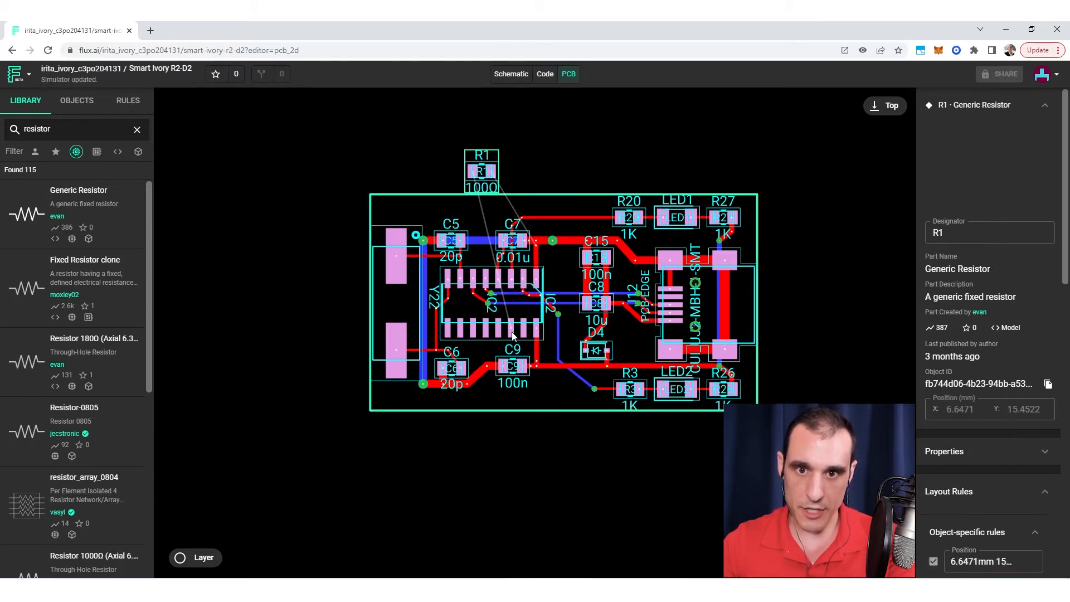
{"action": "scroll", "coordinate": [513, 334], "scroll_direction": "up", "scroll_amount": 5}
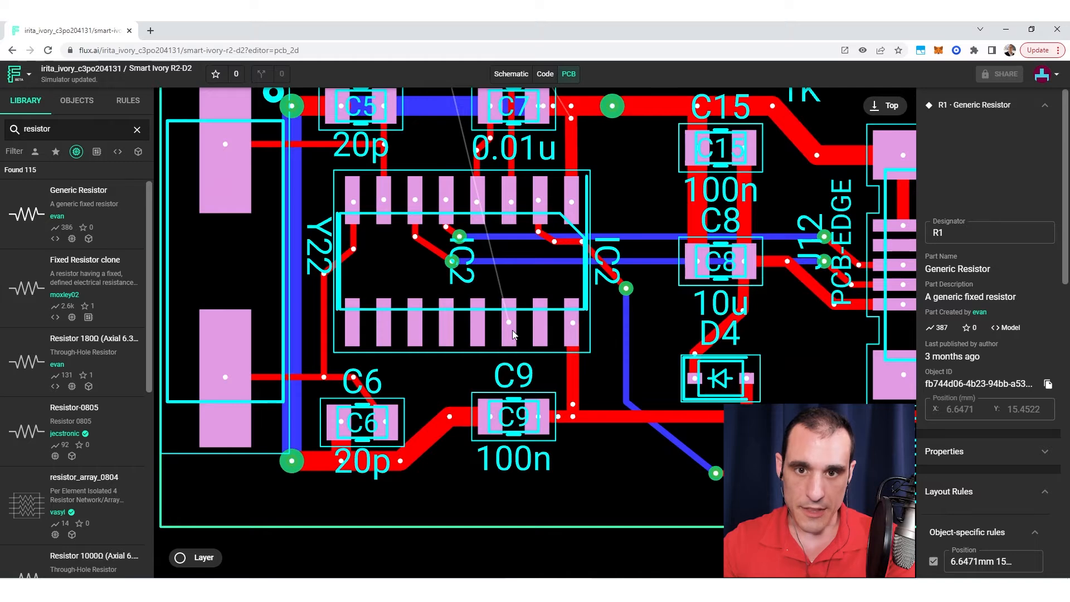
{"action": "scroll", "coordinate": [513, 333], "scroll_direction": "down", "scroll_amount": 3}
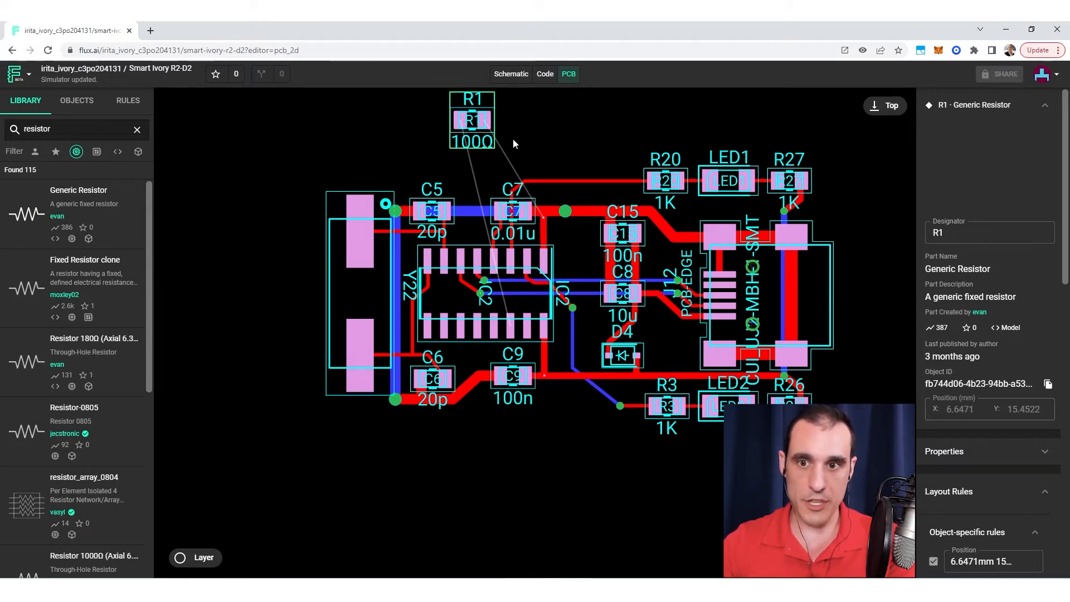
{"action": "left_click", "coordinate": [566, 216]}
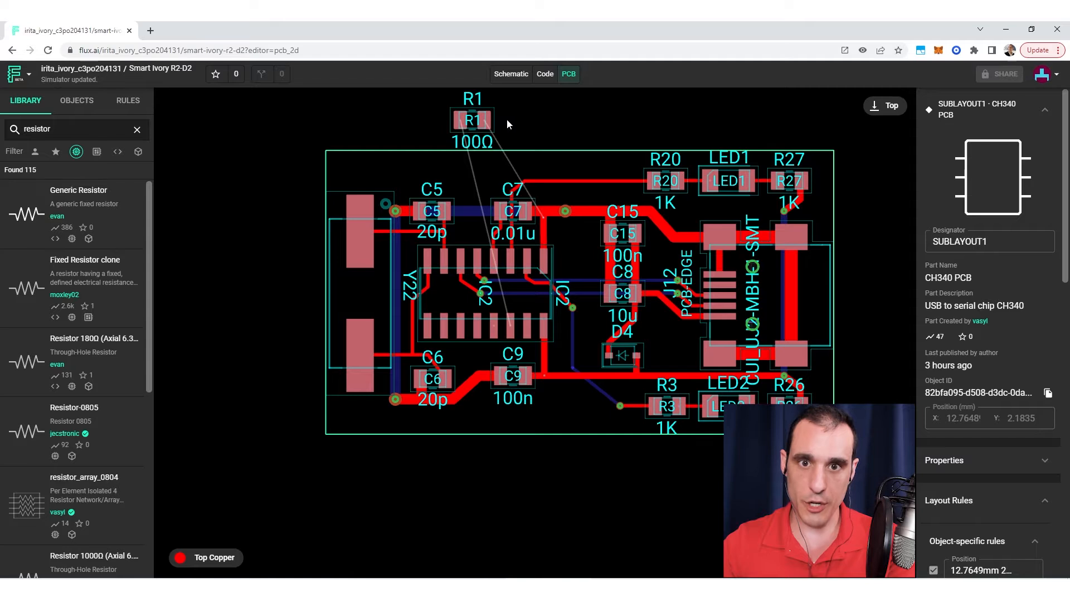
{"action": "left_click", "coordinate": [540, 113]}
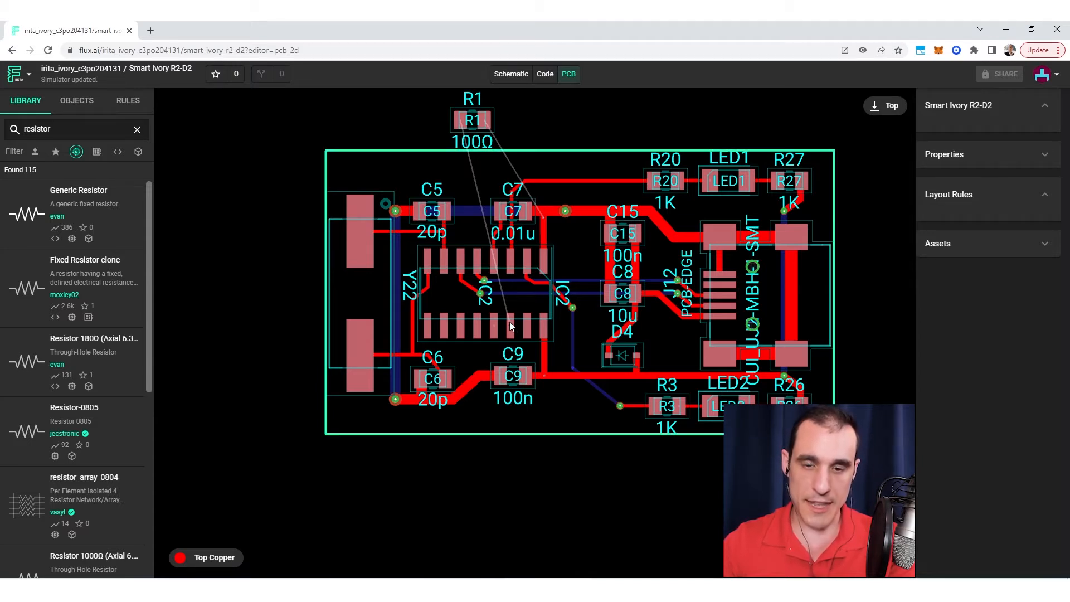
Clear the schematic's library search and copy the part name WSTM32F03 from submodules.txt in Notepad
{"action": "left_click", "coordinate": [512, 73]}
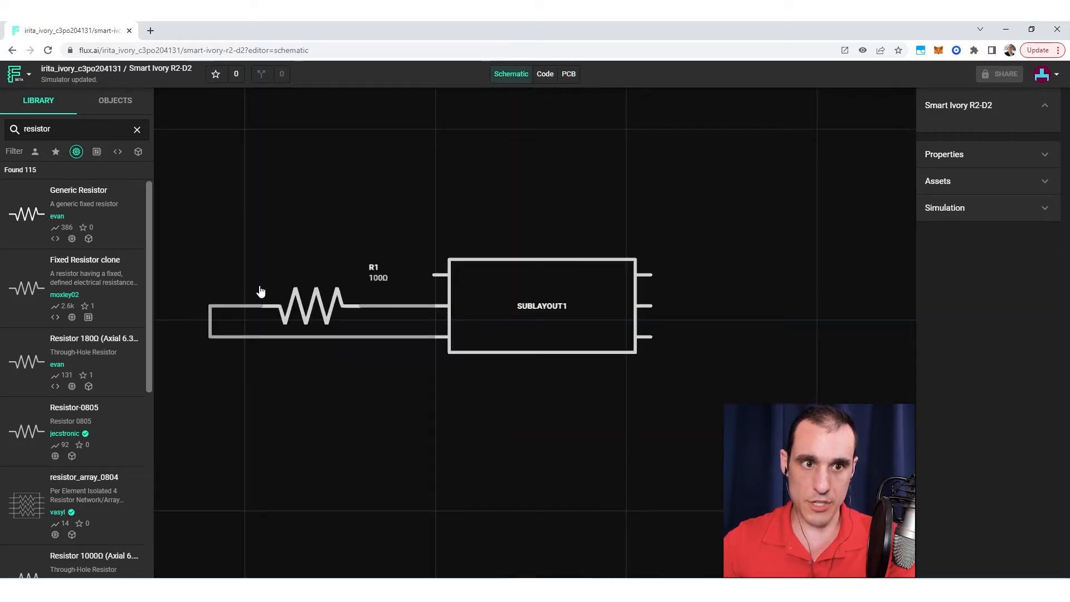
{"action": "left_click", "coordinate": [136, 130]}
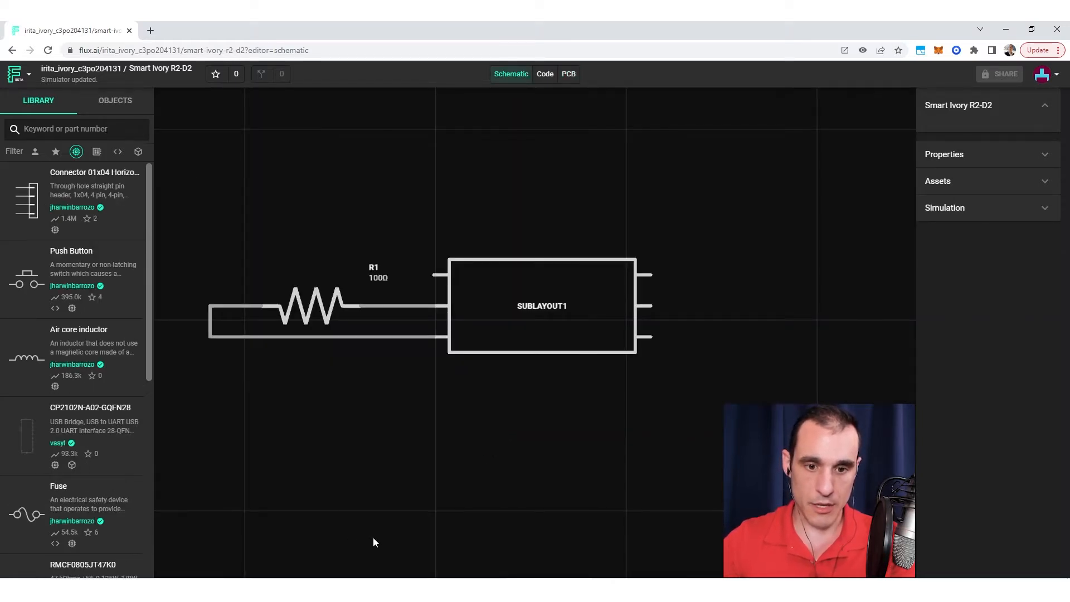
{"action": "key", "text": "alt+Tab"}
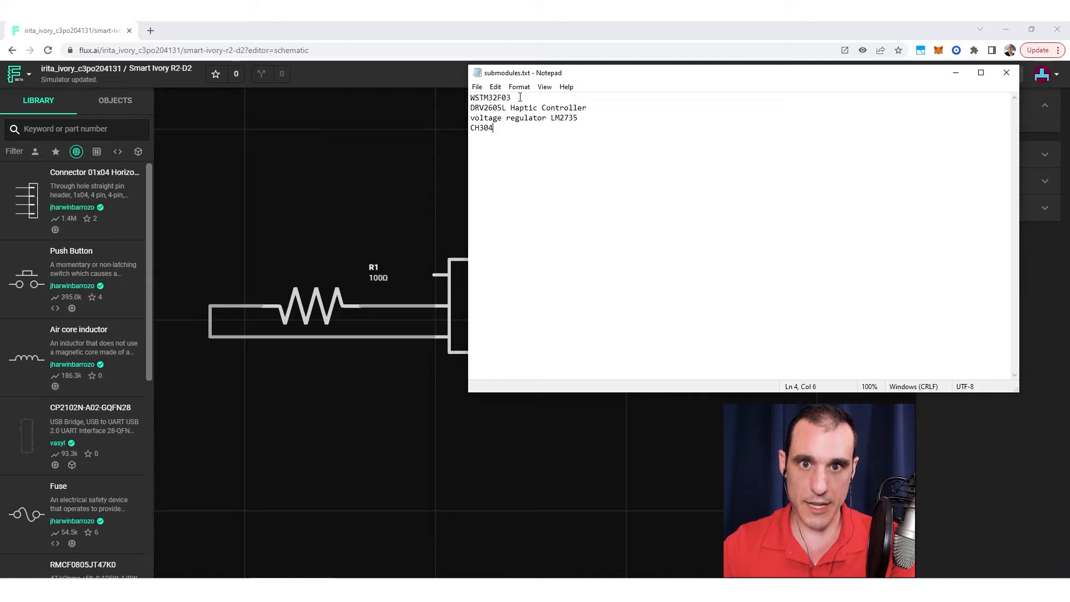
{"action": "left_click_drag", "start_coordinate": [512, 97], "coordinate": [410, 98]}
{"action": "key", "text": "ctrl+c"}
{"action": "key", "text": "alt+Tab"}
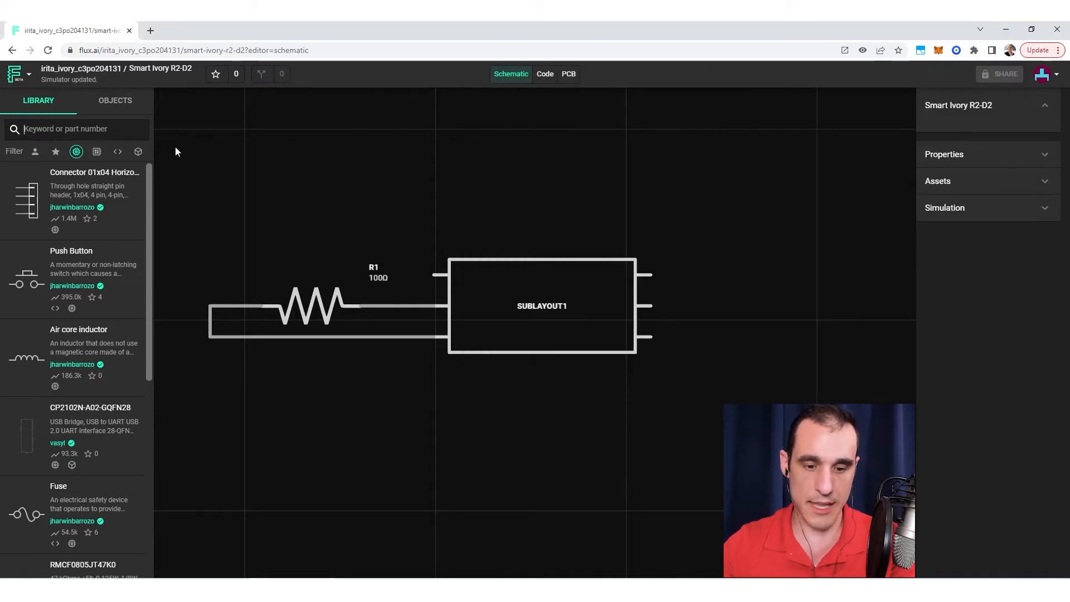
Search the library for WSTM32F03 without the footprint filter and place the STM32F03 sublayout above SUBLAYOUT1 in the schematic
{"action": "key", "text": "ctrl+v"}
{"action": "left_click", "coordinate": [76, 151]}
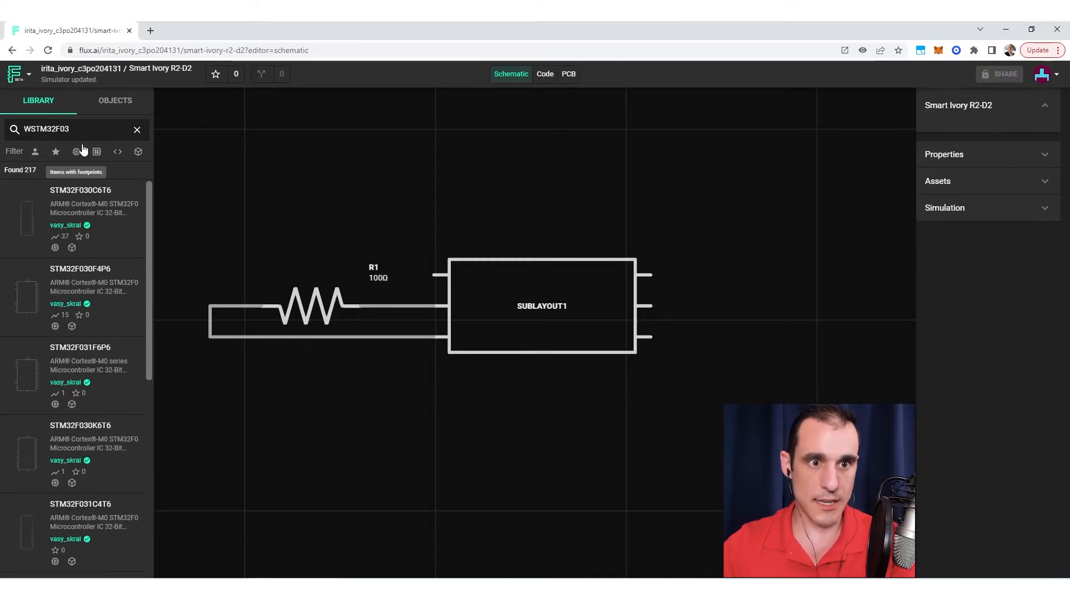
{"action": "triple_click", "coordinate": [101, 131]}
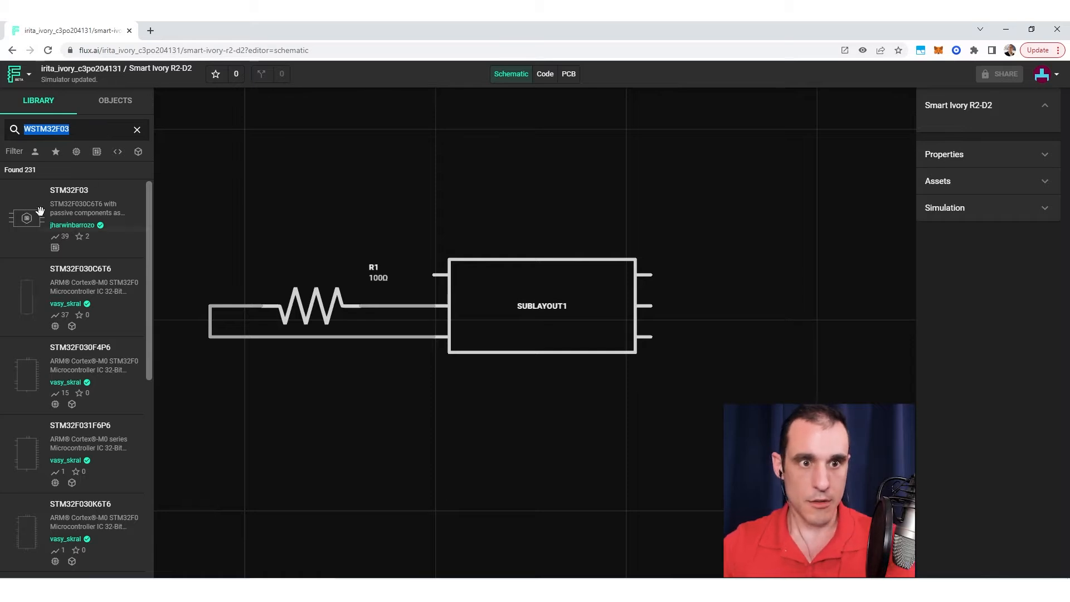
{"action": "left_click_drag", "start_coordinate": [31, 223], "coordinate": [554, 159]}
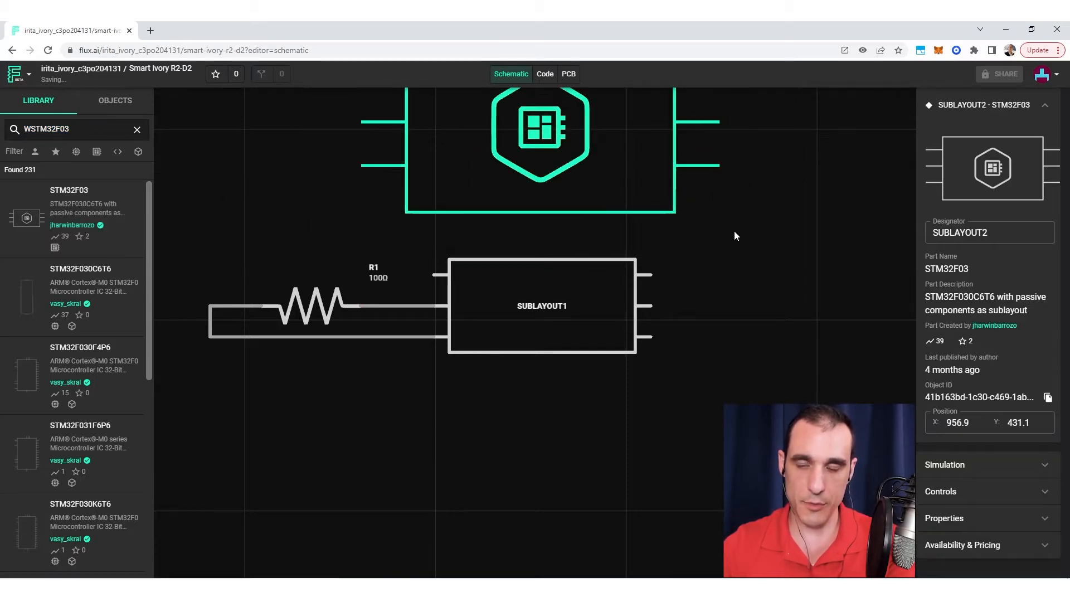
{"action": "left_click_drag", "start_coordinate": [734, 262], "coordinate": [723, 365]}
Move the STM32F03 sublayout clear of the CH340 circuit, placing it just below on the PCB
{"action": "left_click", "coordinate": [569, 74]}
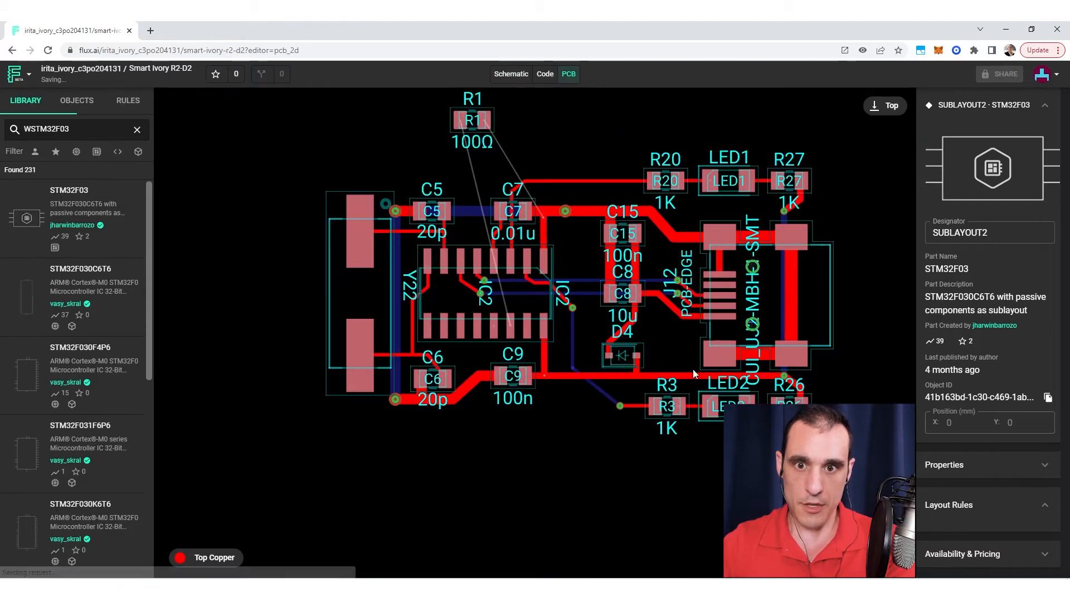
{"action": "scroll", "coordinate": [531, 416], "scroll_direction": "down", "scroll_amount": 1}
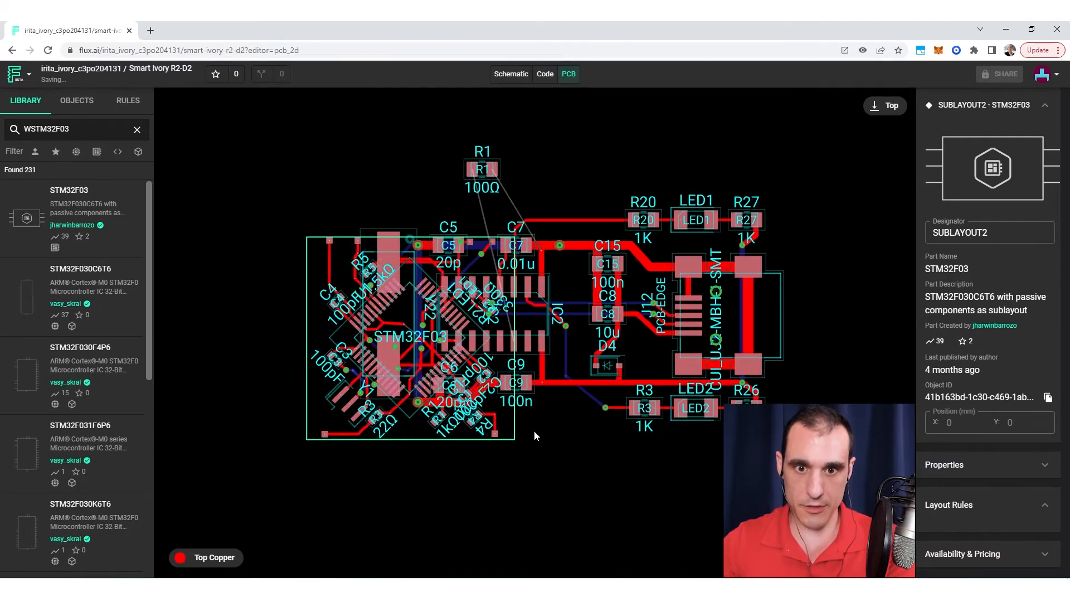
{"action": "left_click_drag", "start_coordinate": [334, 295], "coordinate": [359, 497]}
{"action": "left_click_drag", "start_coordinate": [613, 485], "coordinate": [598, 357]}
{"action": "left_click", "coordinate": [549, 397]}
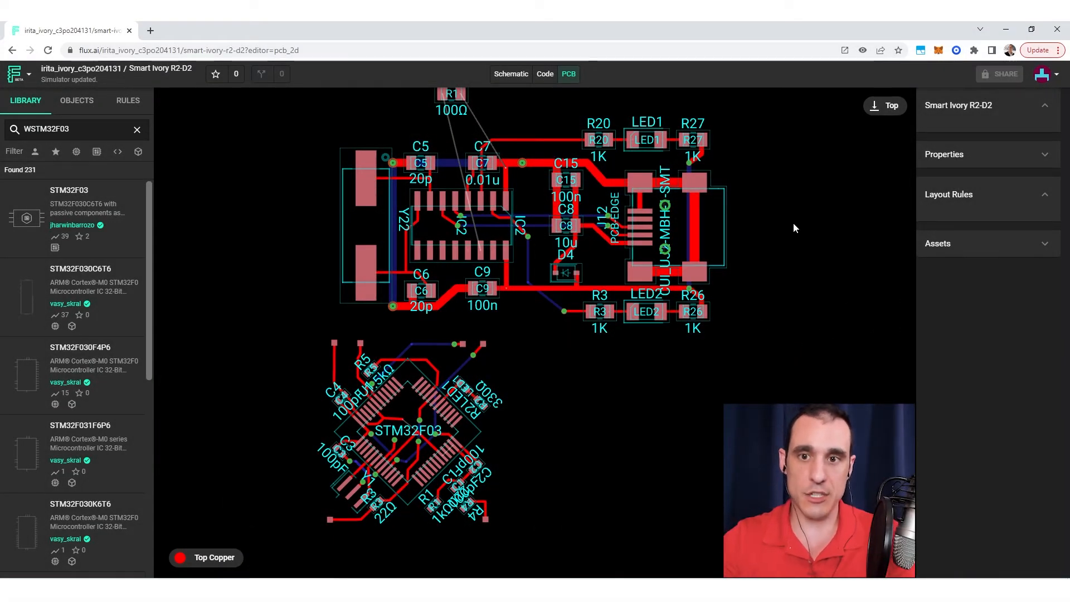
Examine the terminals of the STM32F03 and CH340 PCB sublayouts in the schematic and inspect their layouts on the PCB
{"action": "left_click", "coordinate": [507, 76]}
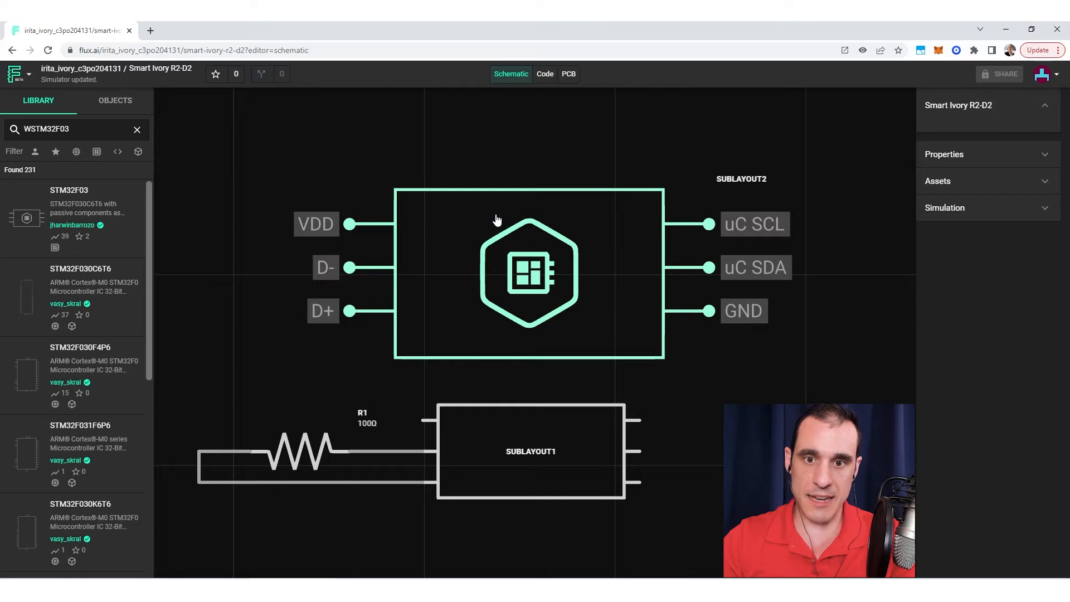
{"action": "left_click", "coordinate": [597, 249]}
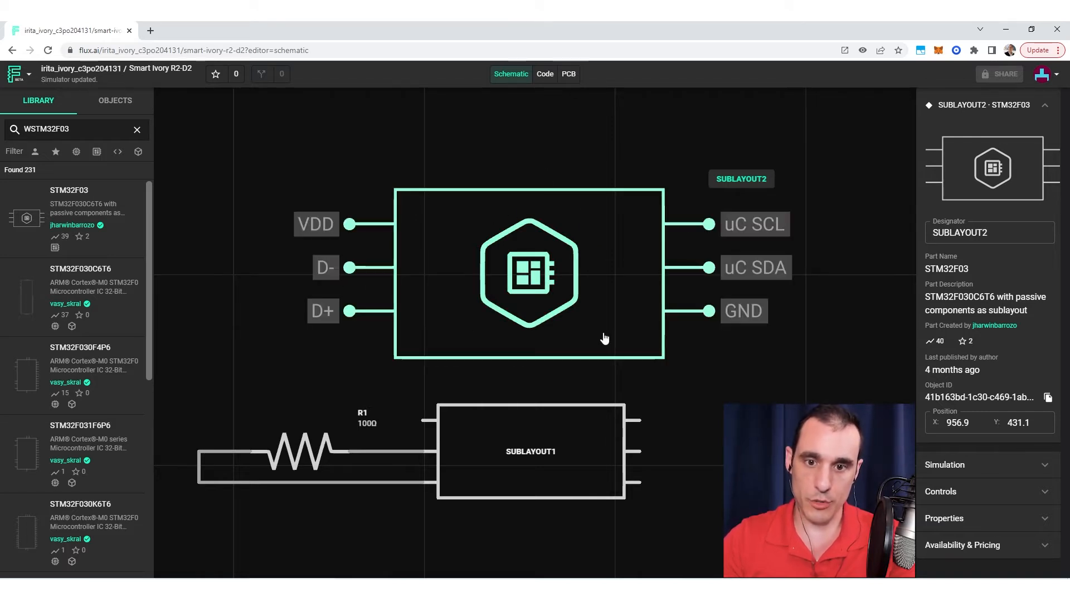
{"action": "left_click", "coordinate": [568, 450]}
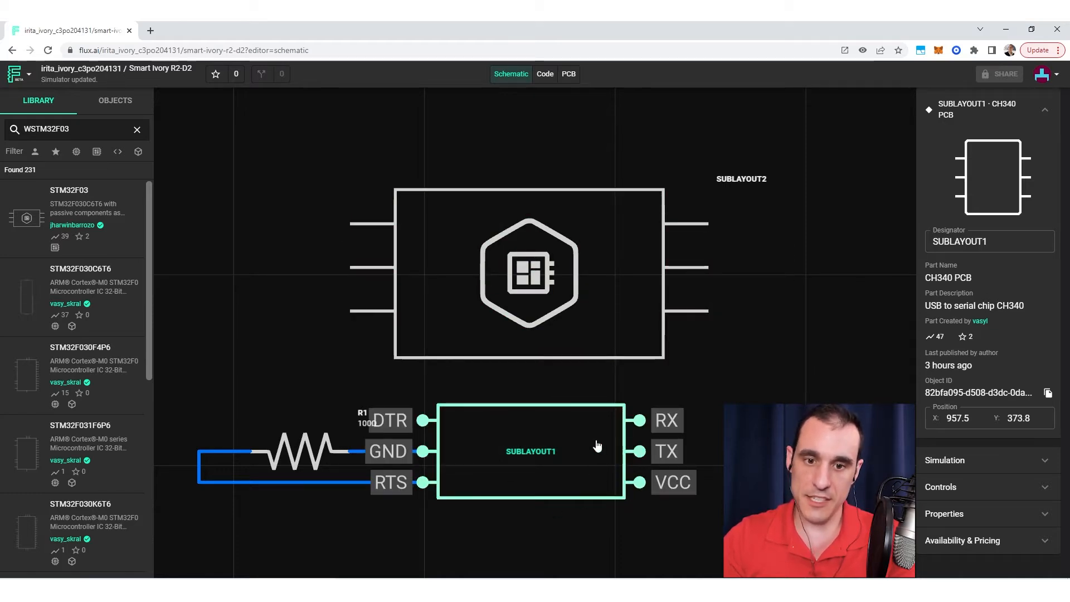
{"action": "left_click", "coordinate": [568, 80]}
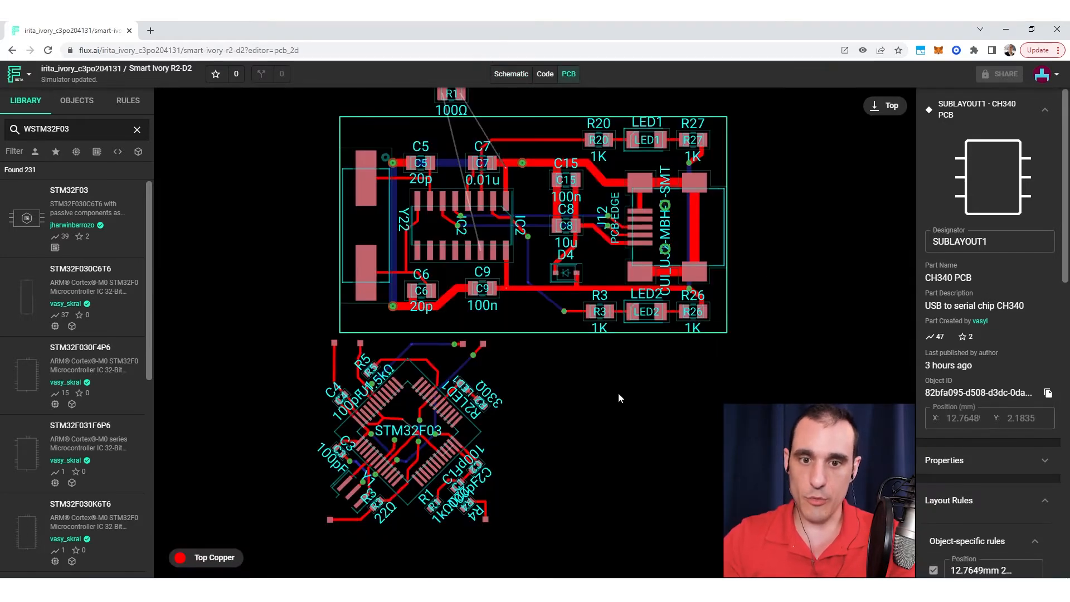
{"action": "middle_click_drag", "start_coordinate": [603, 407], "coordinate": [622, 411]}
{"action": "mouse_move", "coordinate": [622, 410]}
{"action": "left_mouse_down"}
{"action": "mouse_move", "coordinate": [666, 413]}
{"action": "mouse_move", "coordinate": [618, 425]}
{"action": "left_mouse_up"}
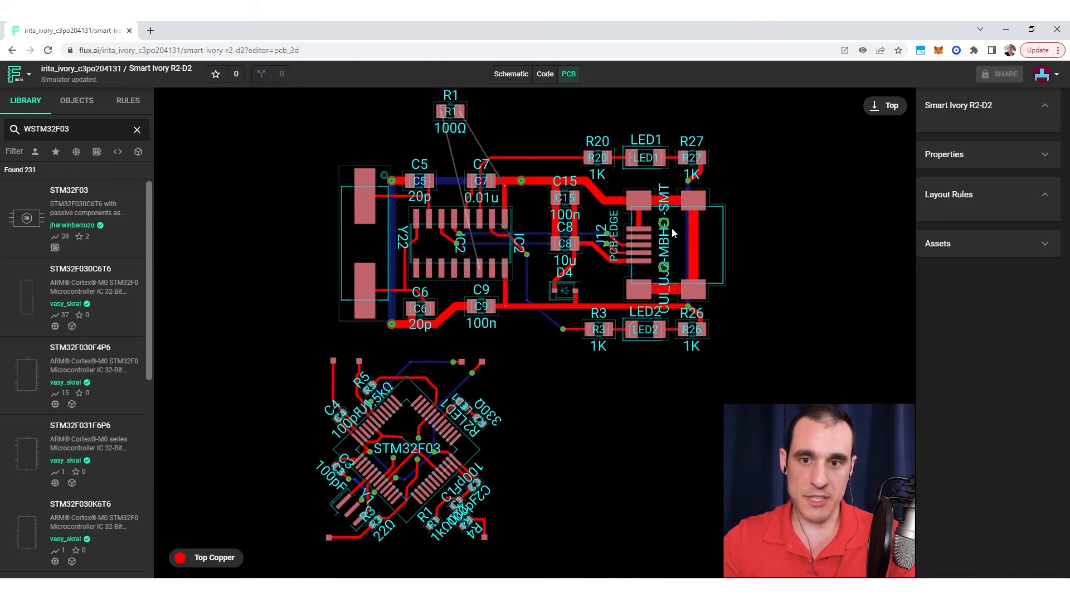
{"action": "left_click", "coordinate": [517, 237]}
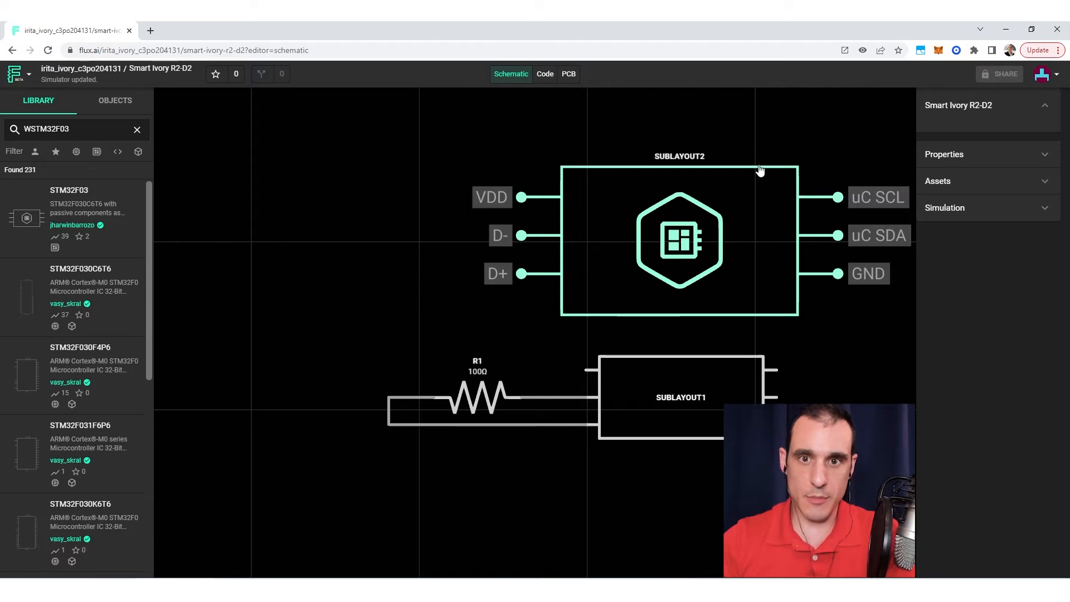
{"action": "left_click", "coordinate": [568, 75]}
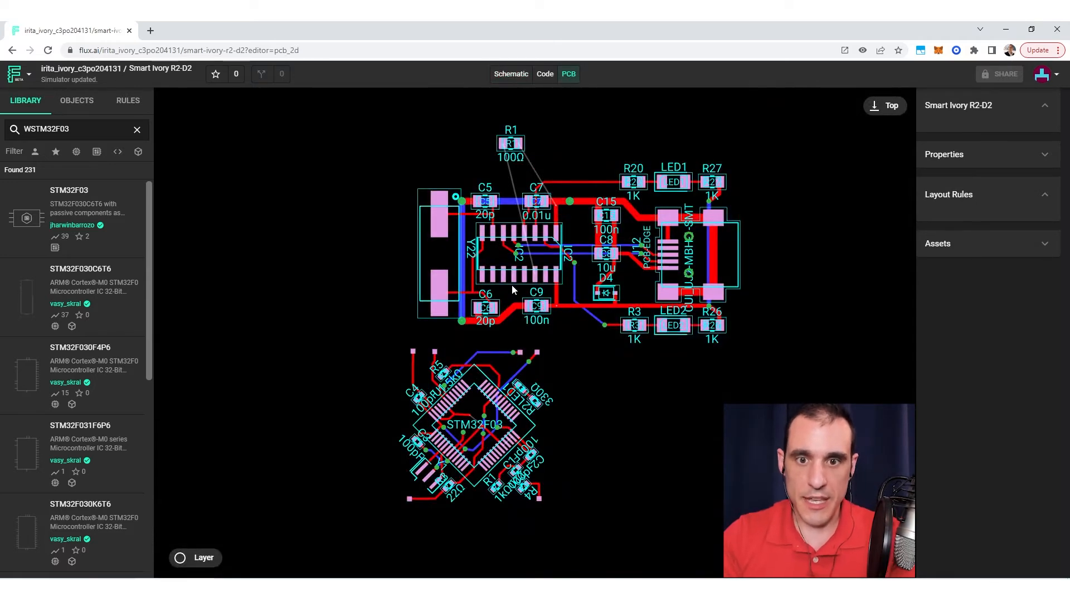
{"action": "scroll", "coordinate": [512, 284], "scroll_direction": "up", "scroll_amount": 5}
{"action": "scroll", "coordinate": [511, 288], "scroll_direction": "up", "scroll_amount": 2}
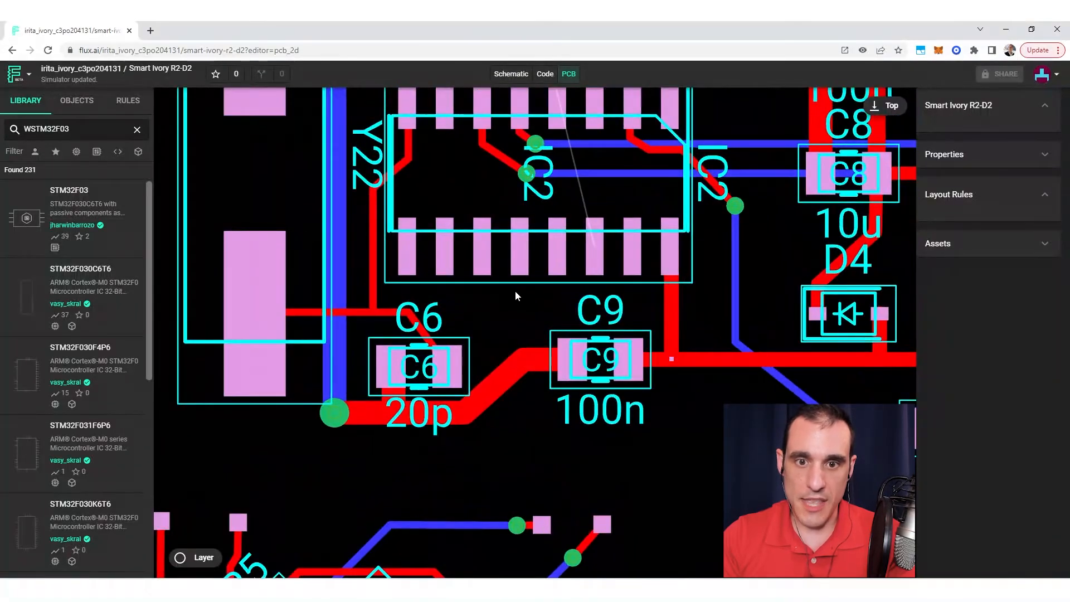
Inspect the STM32F03 sublayout on the PCB, checking its components, traces and edge pads below the CH340 circuit
{"action": "scroll", "coordinate": [515, 294], "scroll_direction": "down", "scroll_amount": 2}
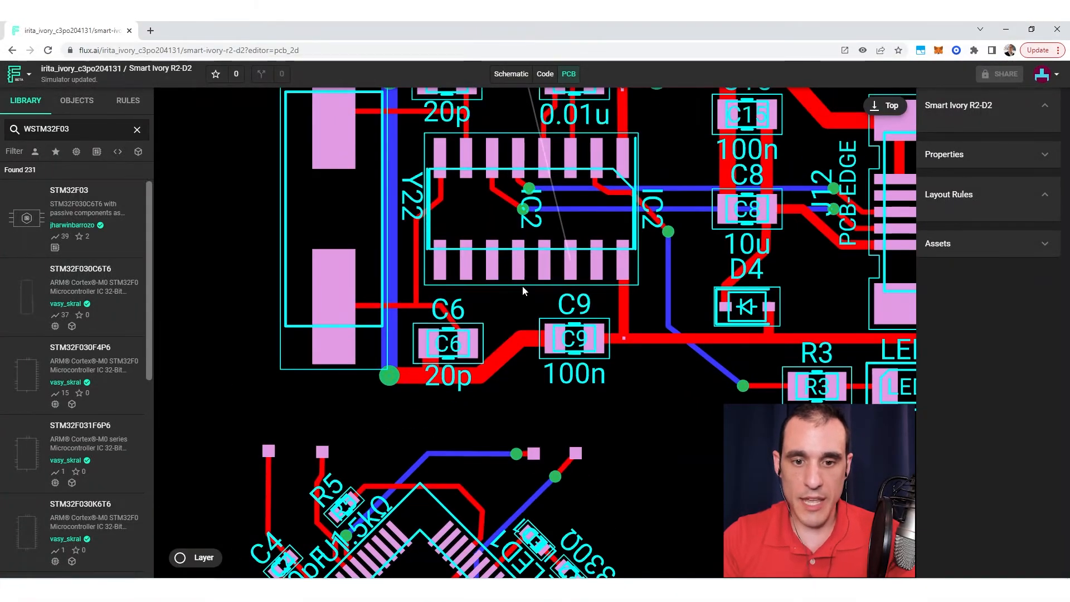
{"action": "scroll", "coordinate": [522, 286], "scroll_direction": "down", "scroll_amount": 2}
{"action": "middle_click_drag", "start_coordinate": [599, 429], "coordinate": [647, 247]}
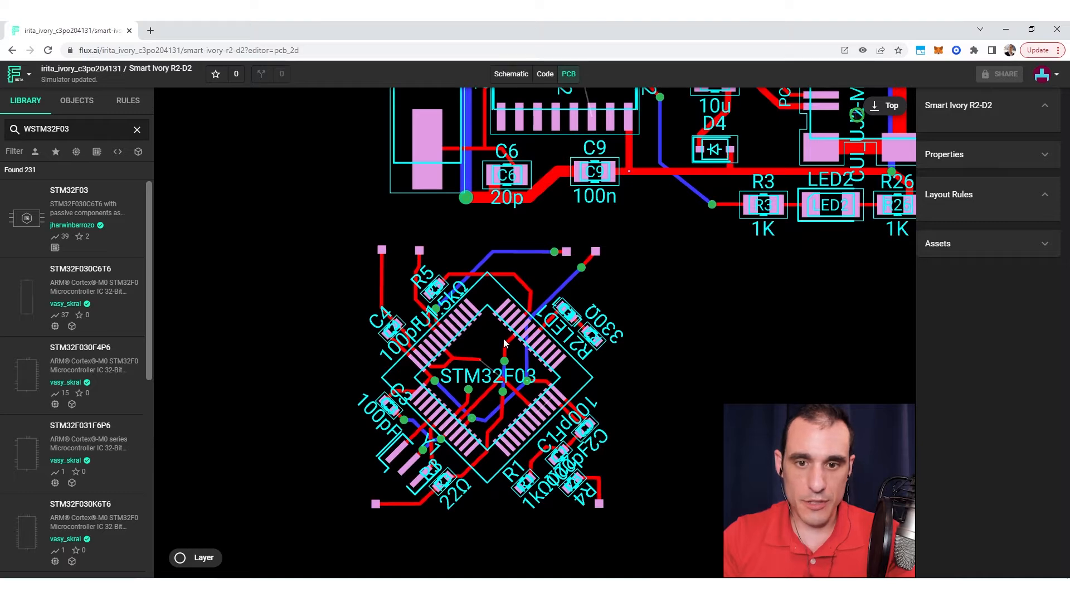
{"action": "middle_click_drag", "start_coordinate": [470, 403], "coordinate": [479, 380]}
{"action": "scroll", "coordinate": [481, 380], "scroll_direction": "up", "scroll_amount": 3}
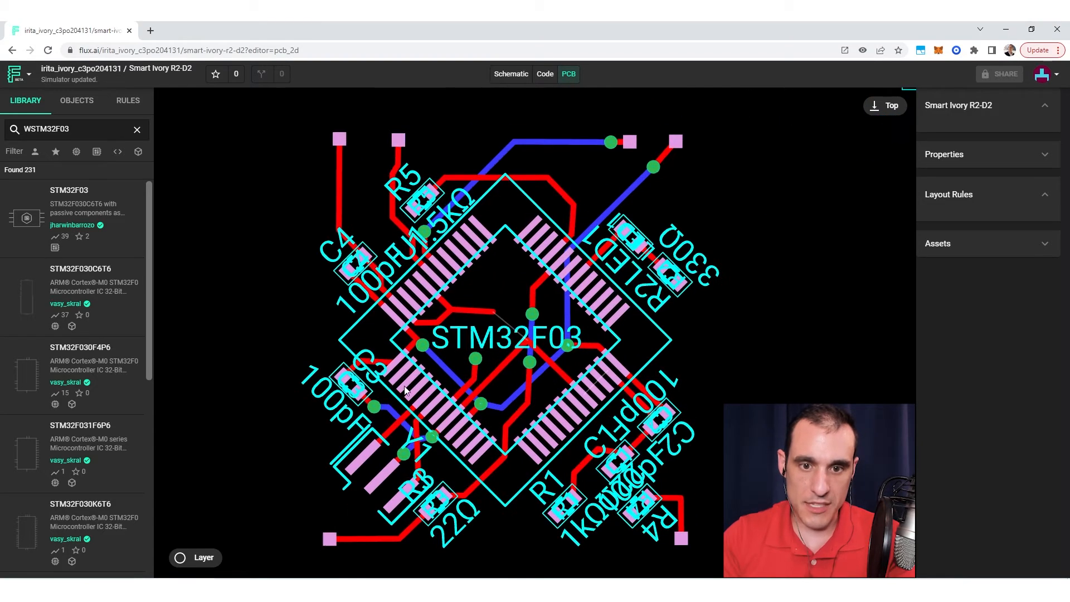
{"action": "scroll", "coordinate": [471, 391], "scroll_direction": "down", "scroll_amount": 2}
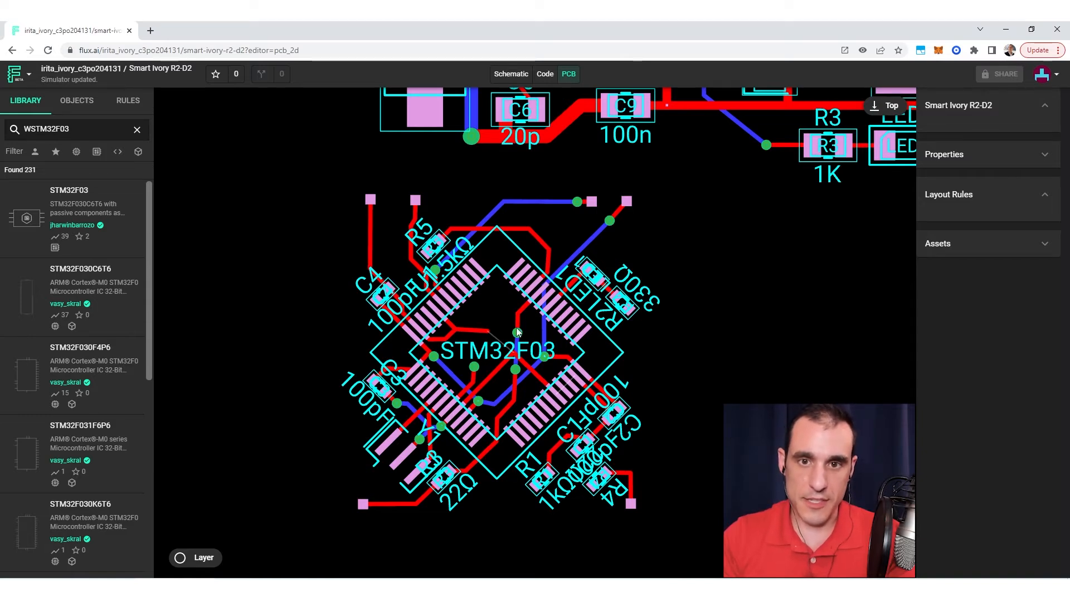
{"action": "scroll", "coordinate": [517, 333], "scroll_direction": "down", "scroll_amount": 3}
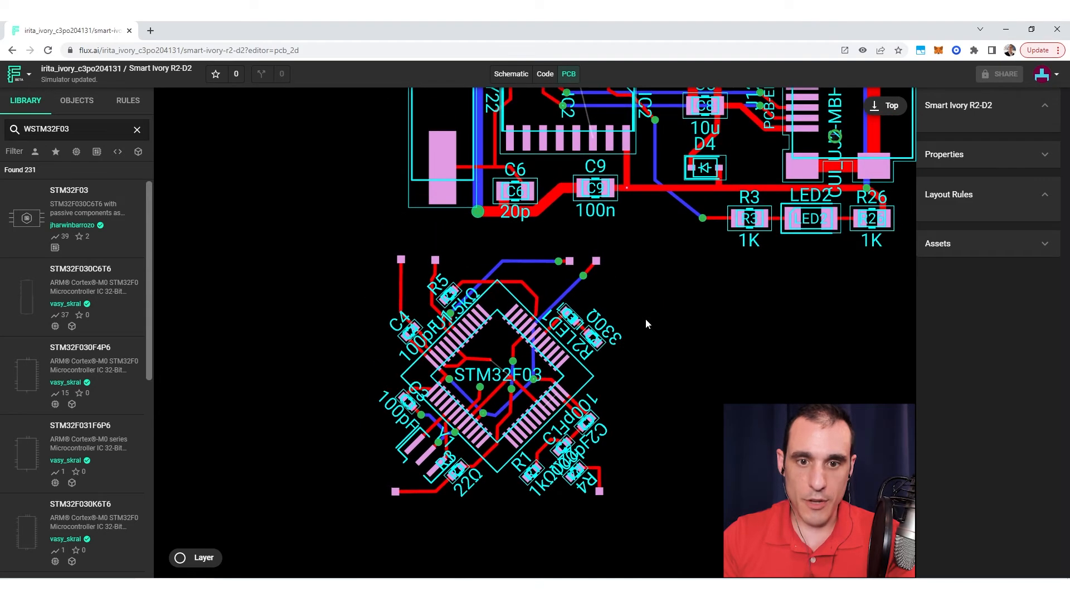
{"action": "scroll", "coordinate": [440, 363], "scroll_direction": "up", "scroll_amount": 3}
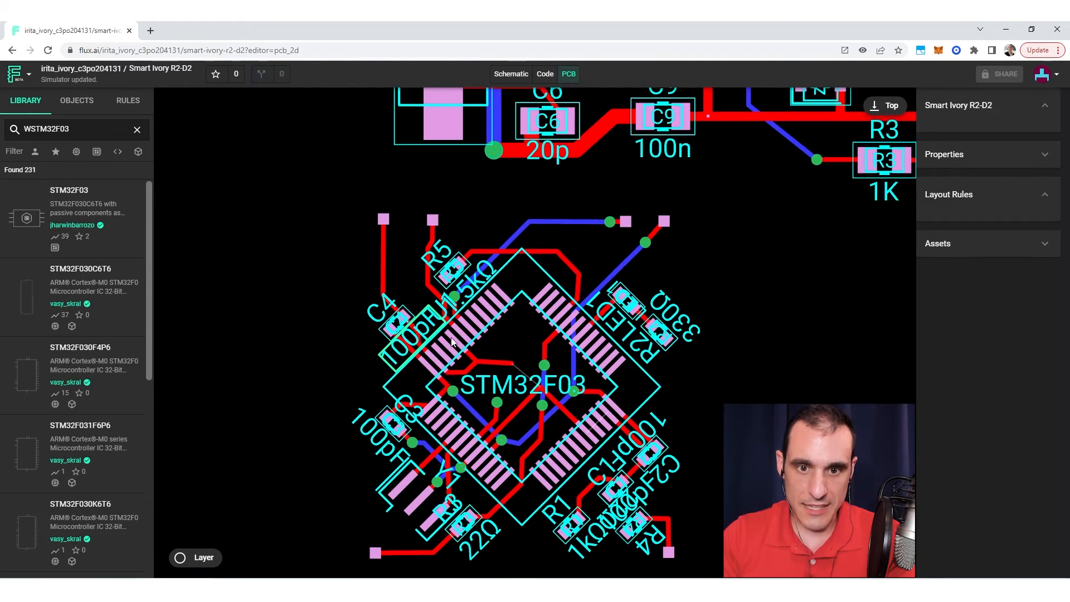
Open the source project of the STM32F03 sublayout from the schematic and examine the microcontroller's internal wiring and pins
{"action": "left_click", "coordinate": [511, 73]}
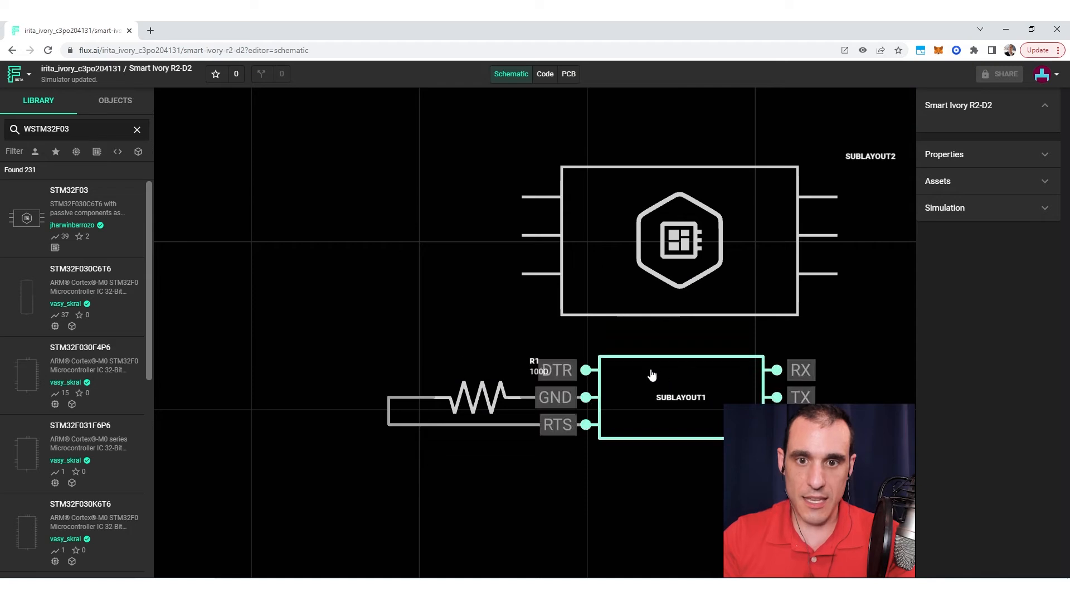
{"action": "right_click_drag", "start_coordinate": [467, 322], "coordinate": [344, 339]}
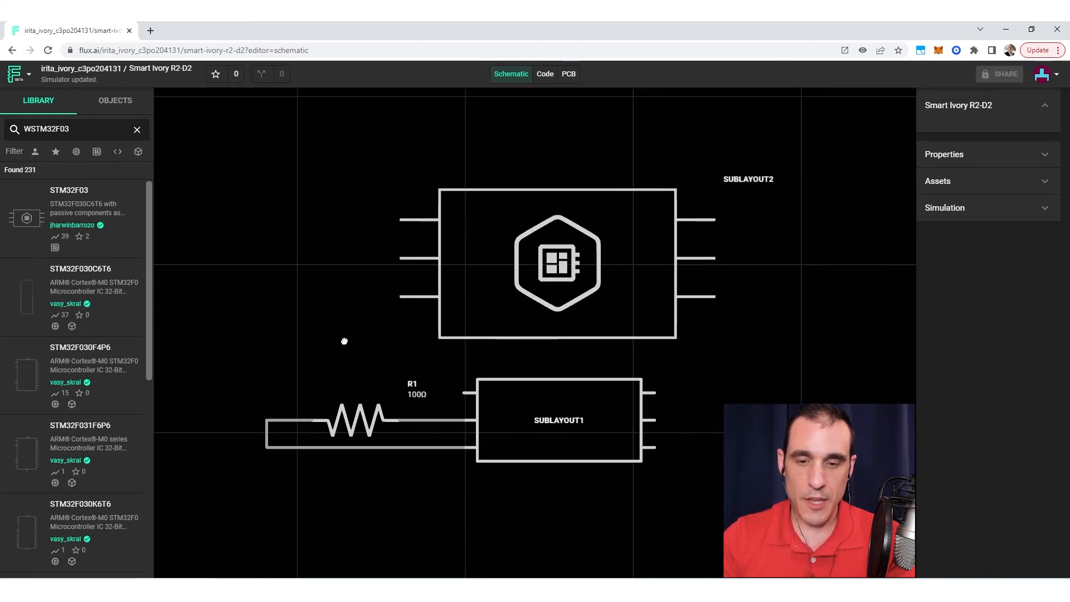
{"action": "right_click", "coordinate": [581, 255]}
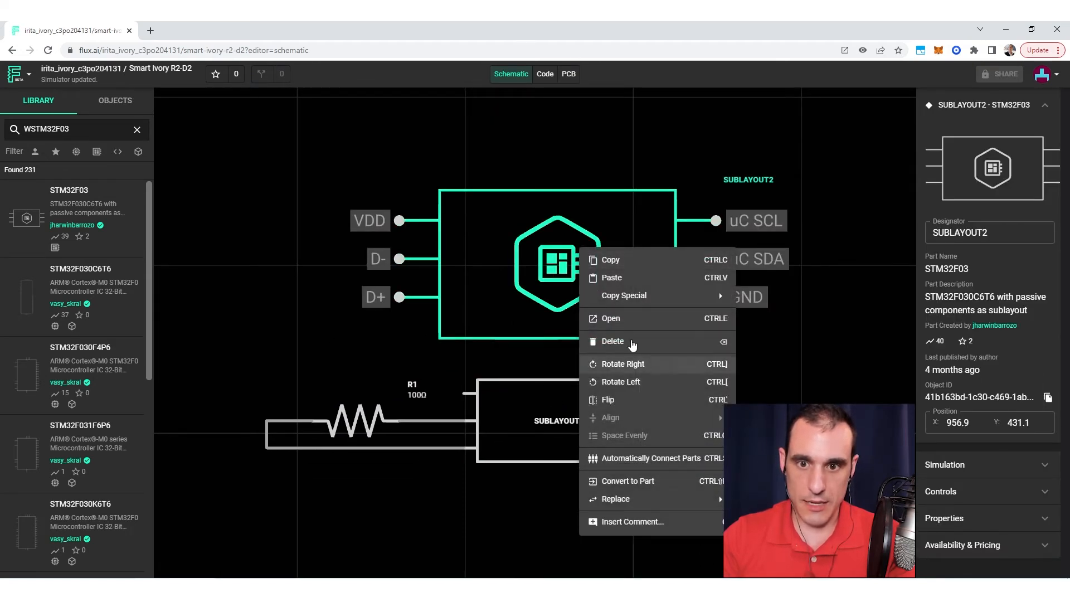
{"action": "left_click", "coordinate": [612, 319]}
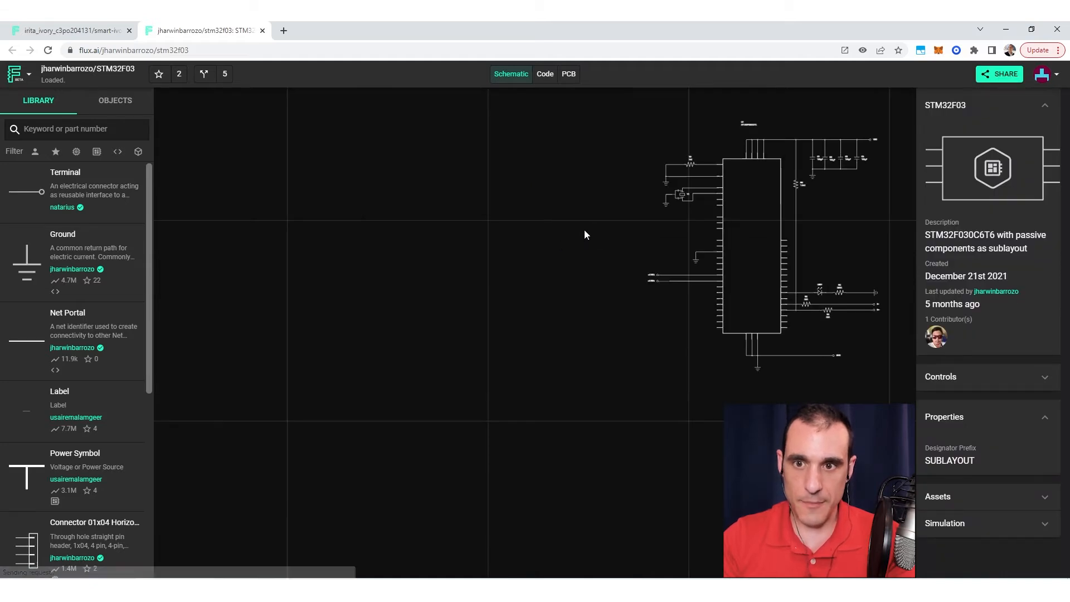
{"action": "scroll", "coordinate": [576, 318], "scroll_direction": "up", "scroll_amount": 5}
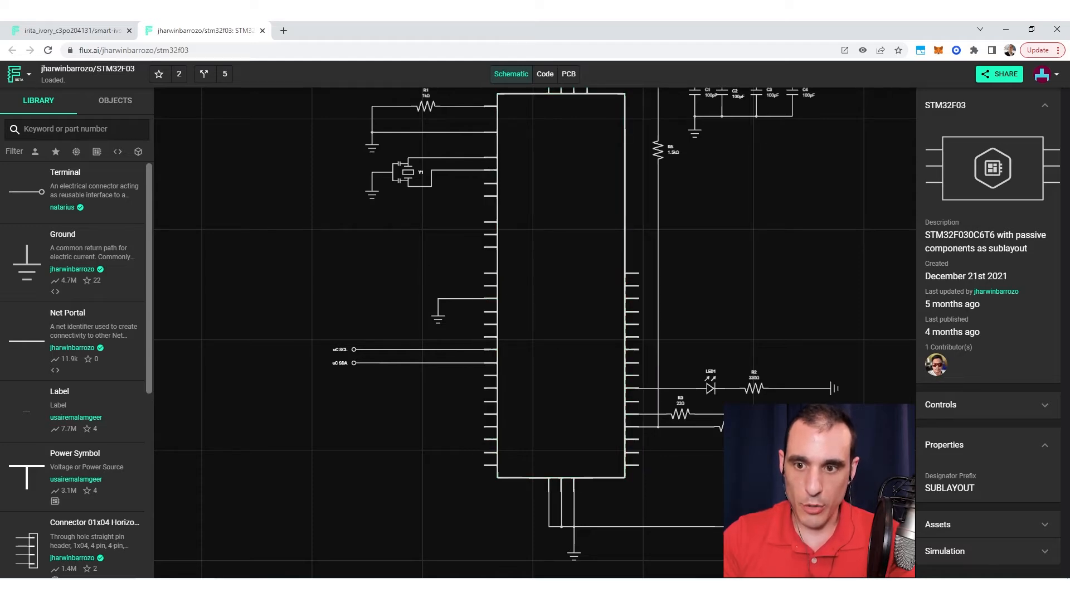
{"action": "left_click", "coordinate": [85, 31]}
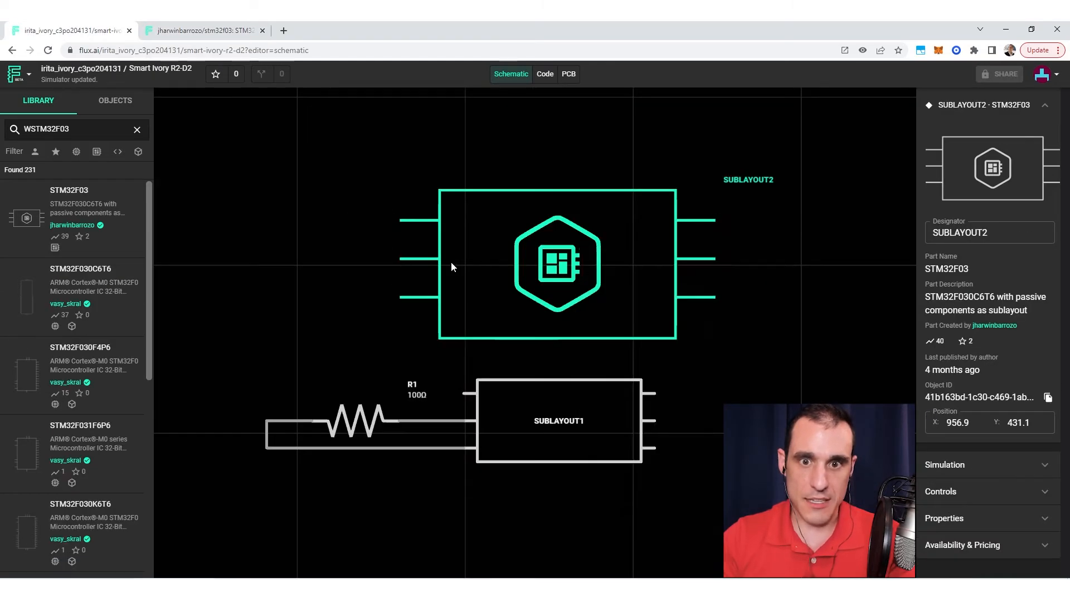
{"action": "left_click", "coordinate": [211, 28]}
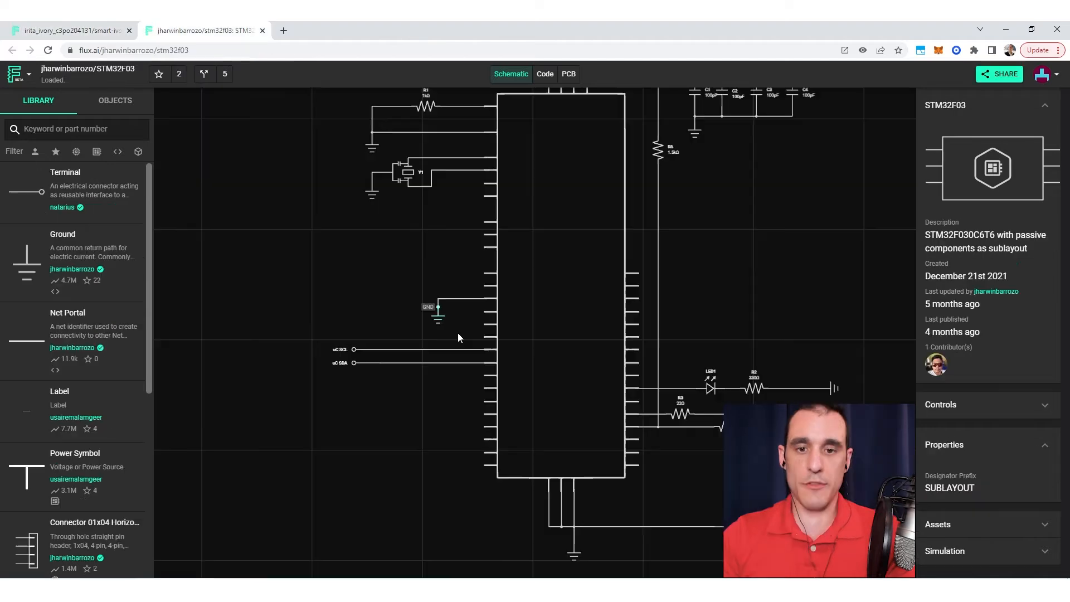
{"action": "scroll", "coordinate": [464, 320], "scroll_direction": "up", "scroll_amount": 3}
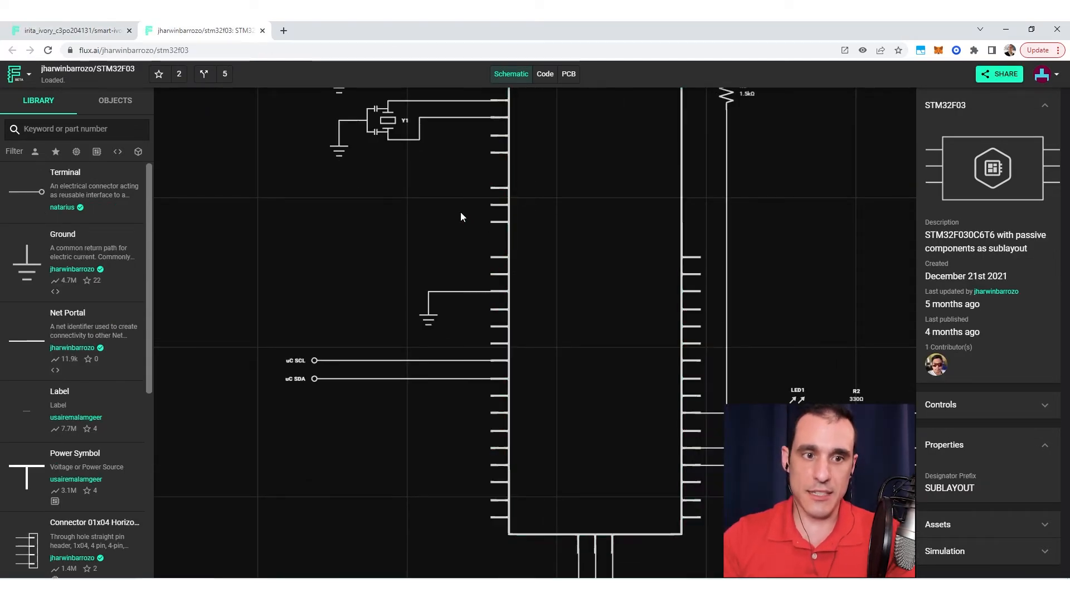
{"action": "left_click_drag", "start_coordinate": [424, 222], "coordinate": [361, 230]}
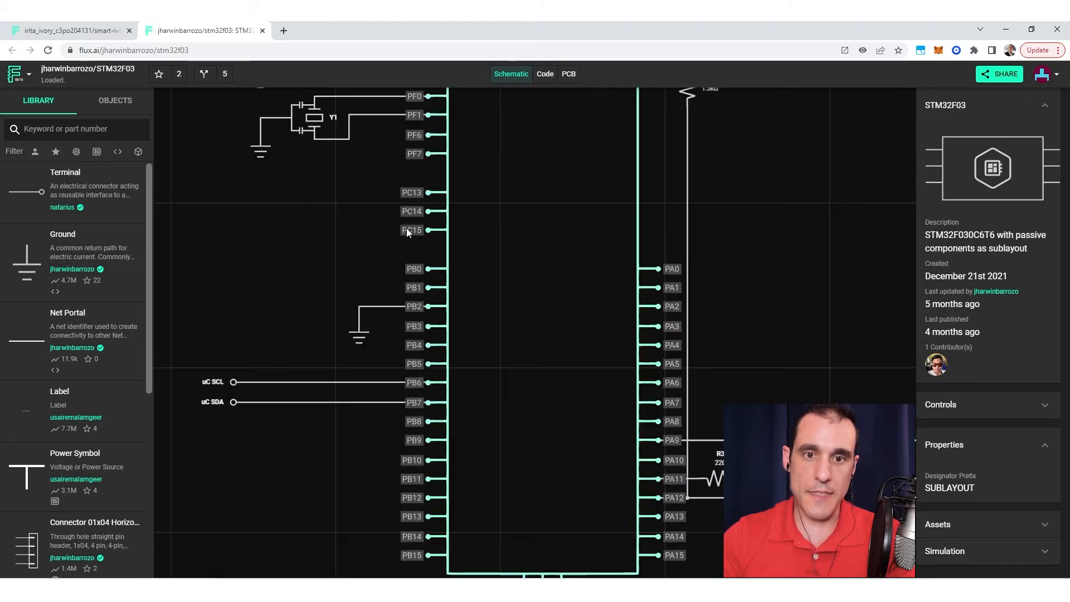
Return to the Smart Ivory R2-D2 project and compare the STM32F03 sublayout's PCB layout with its schematic block
{"action": "left_click", "coordinate": [64, 30]}
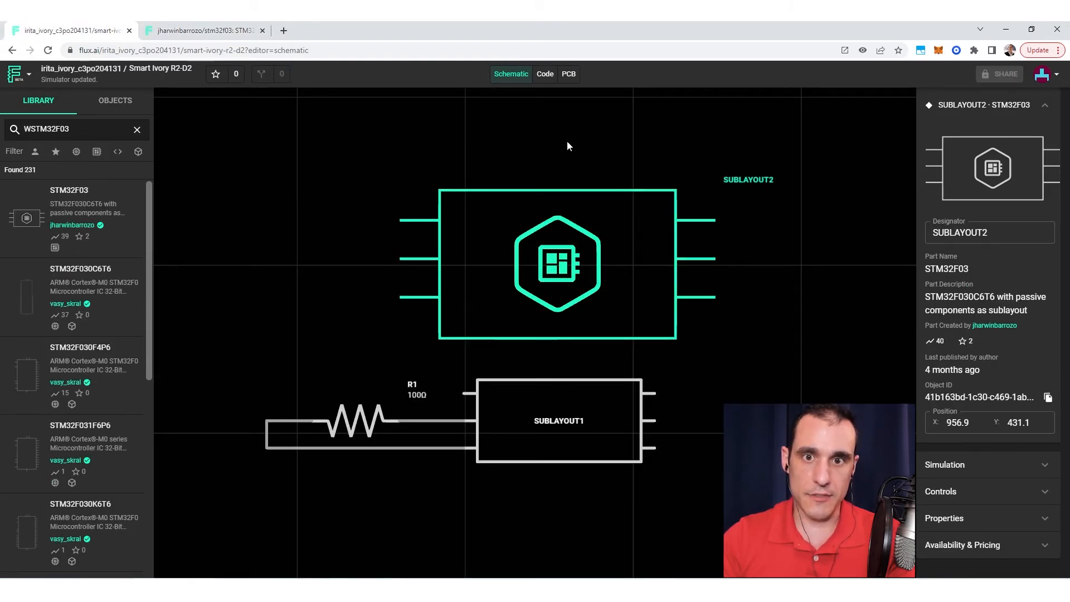
{"action": "left_click", "coordinate": [568, 74]}
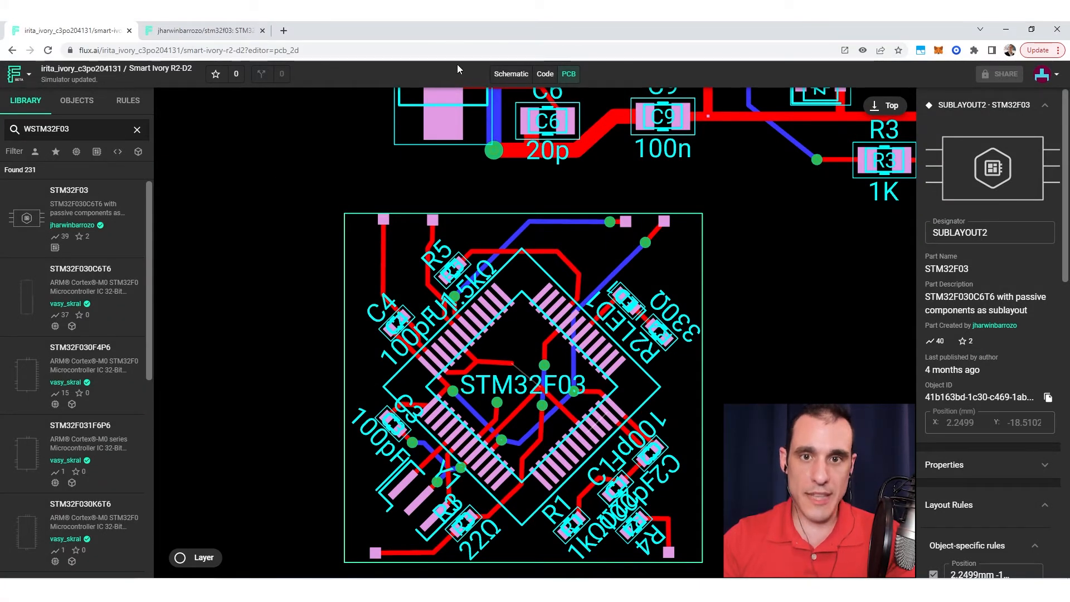
{"action": "left_click", "coordinate": [509, 78]}
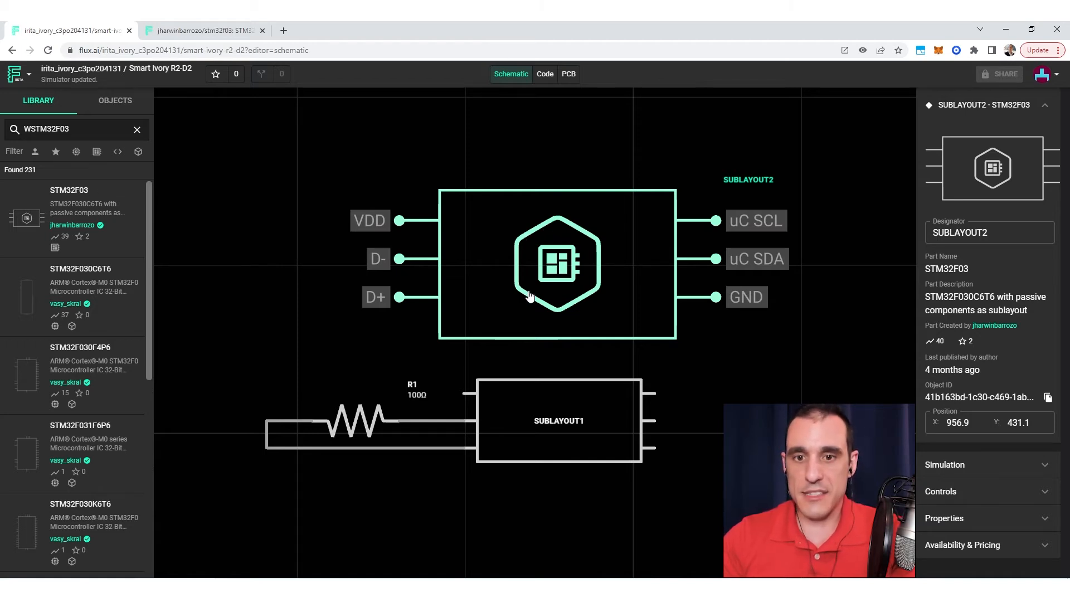
{"action": "left_click", "coordinate": [568, 74]}
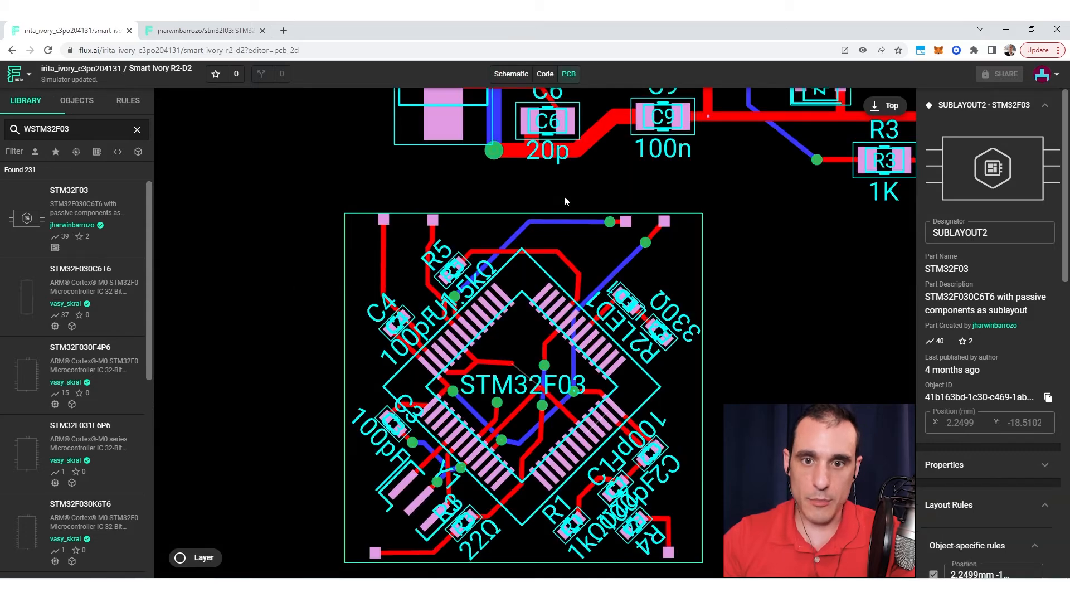
{"action": "scroll", "coordinate": [592, 264], "scroll_direction": "down", "scroll_amount": 1}
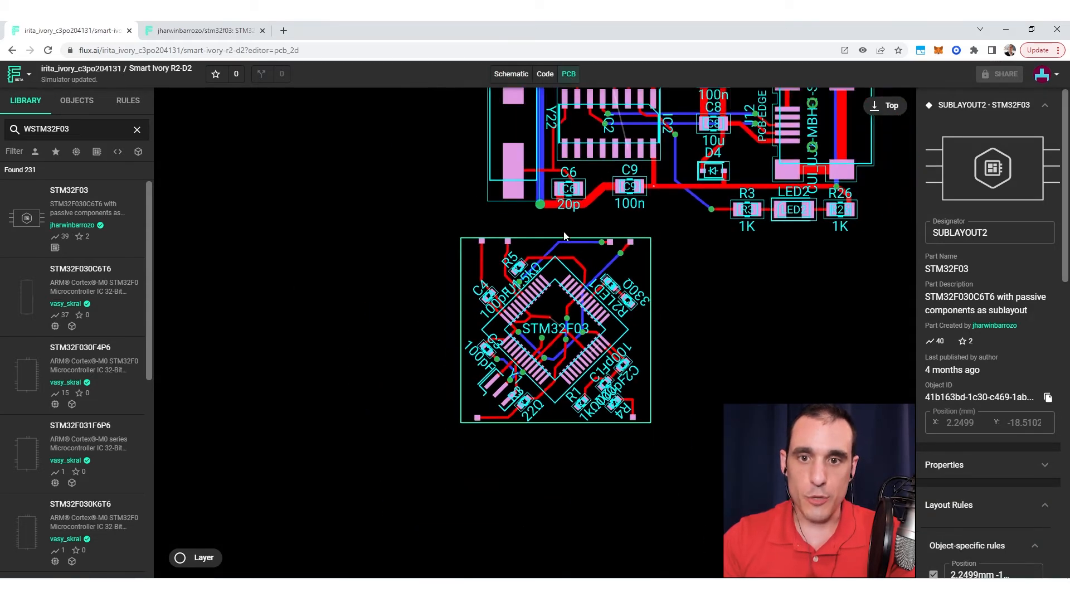
Reopen the STM32F03 sublayout's source project from the schematic, review its supply and reset circuitry, and bring up its PCB layout
{"action": "left_click", "coordinate": [508, 74]}
{"action": "right_click", "coordinate": [567, 262]}
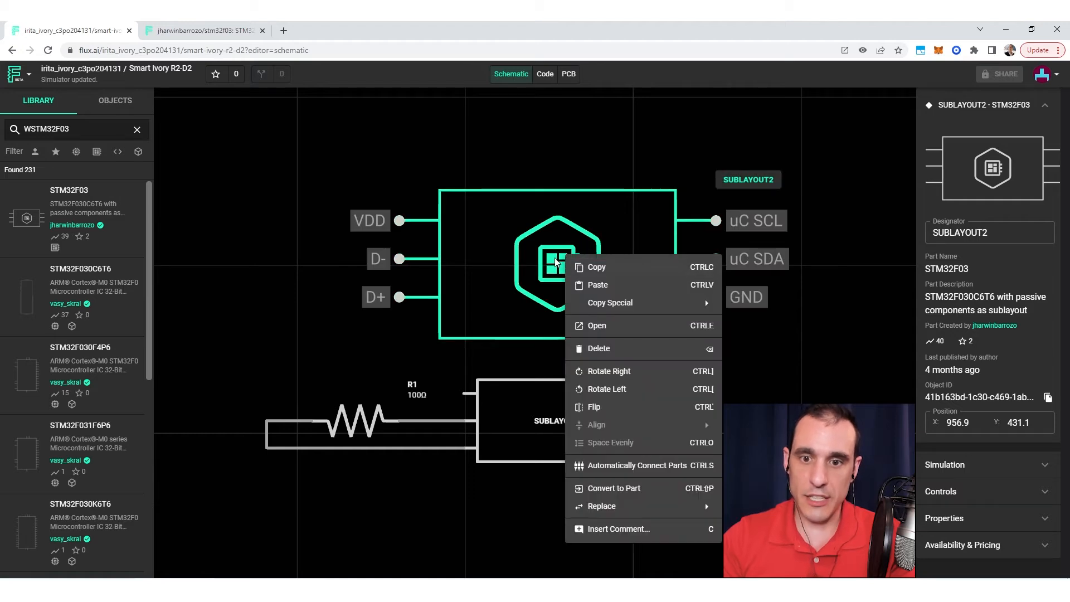
{"action": "left_click", "coordinate": [637, 326]}
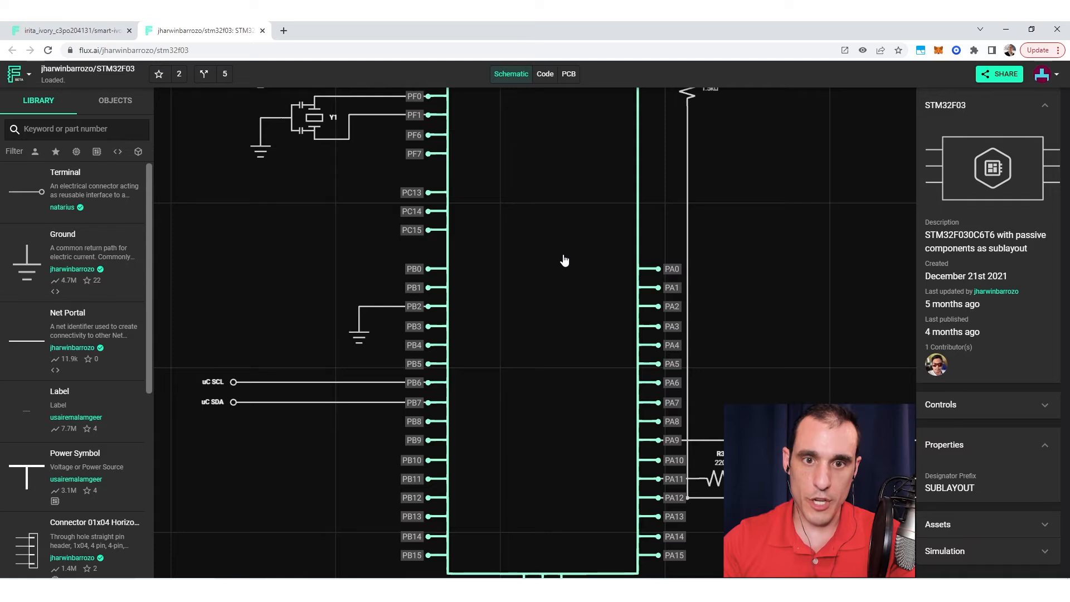
{"action": "scroll", "coordinate": [535, 277], "scroll_direction": "up", "scroll_amount": 1}
{"action": "scroll", "coordinate": [535, 277], "scroll_direction": "down", "scroll_amount": 1}
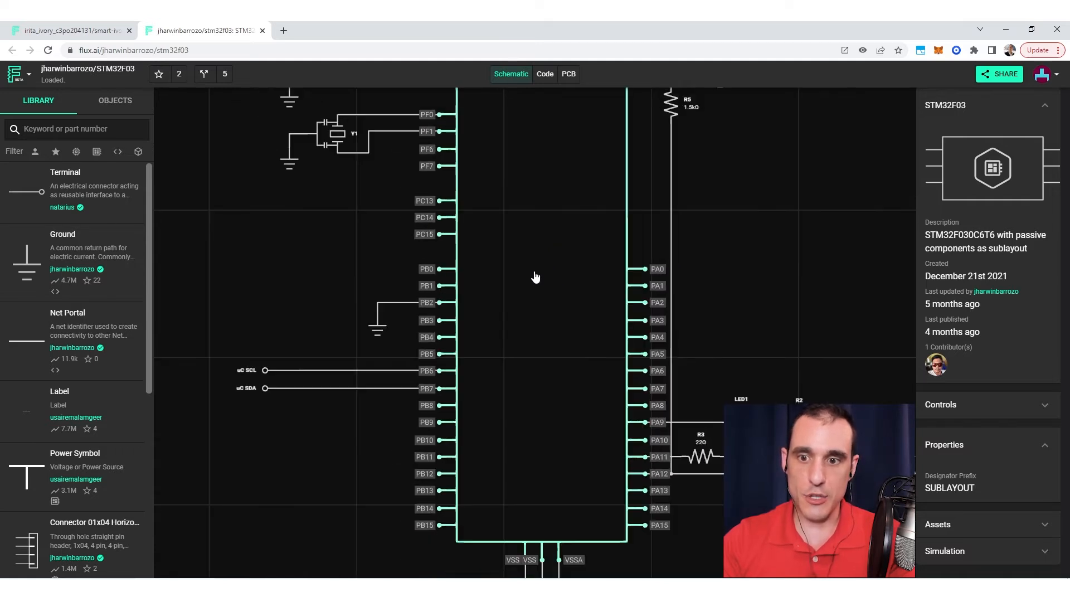
{"action": "left_click_drag", "start_coordinate": [690, 208], "coordinate": [665, 338]}
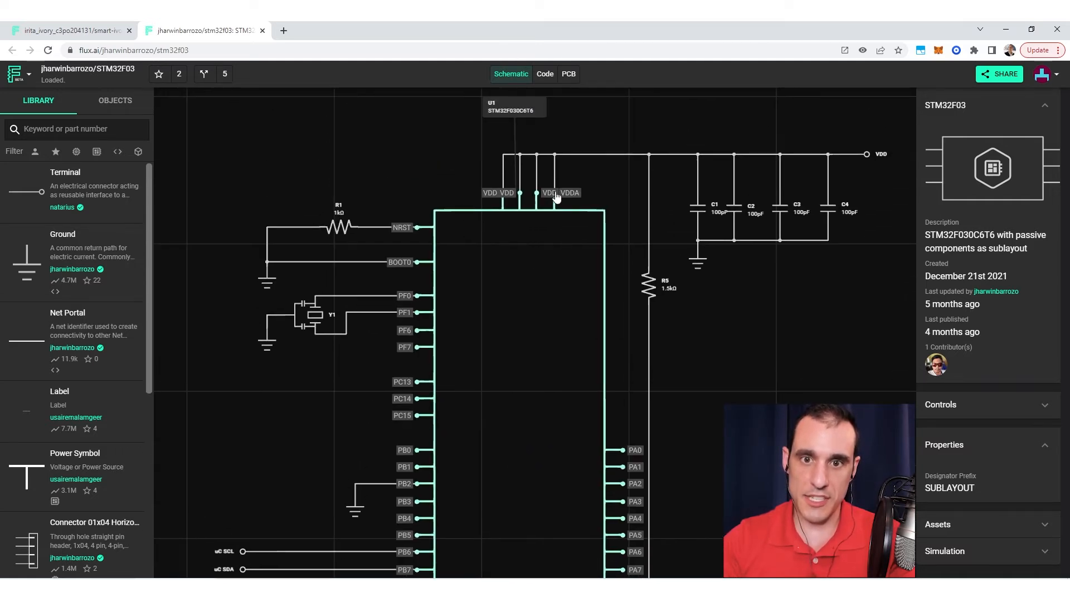
{"action": "left_click", "coordinate": [569, 74]}
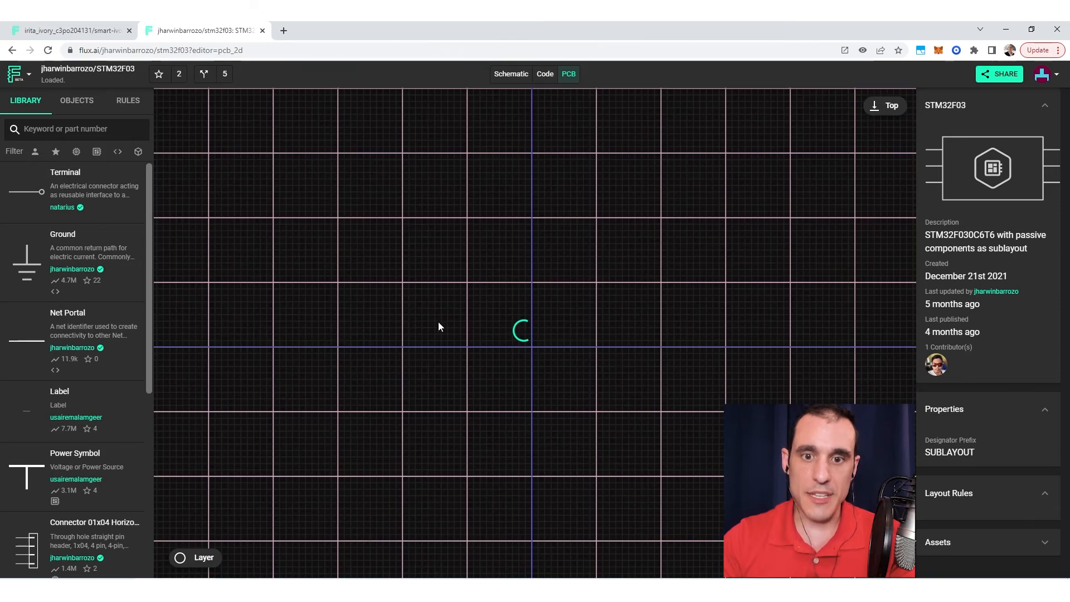
Back in the Smart Ivory R2-D2 schematic, read the part descriptions of the STM32F03 and CH340 PCB sublayouts
{"action": "left_click", "coordinate": [48, 28]}
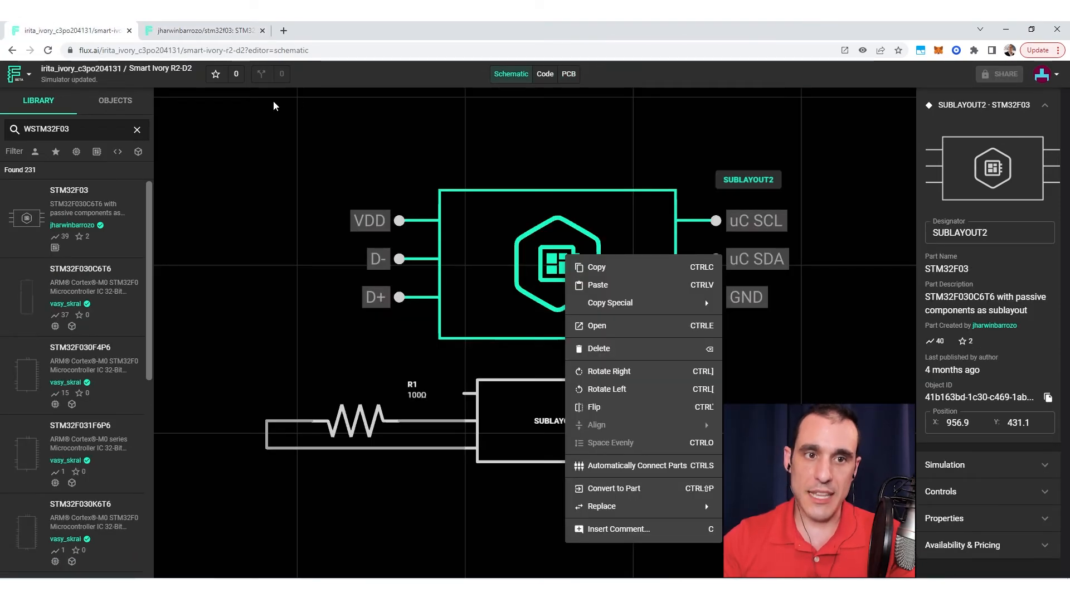
{"action": "left_click", "coordinate": [288, 182]}
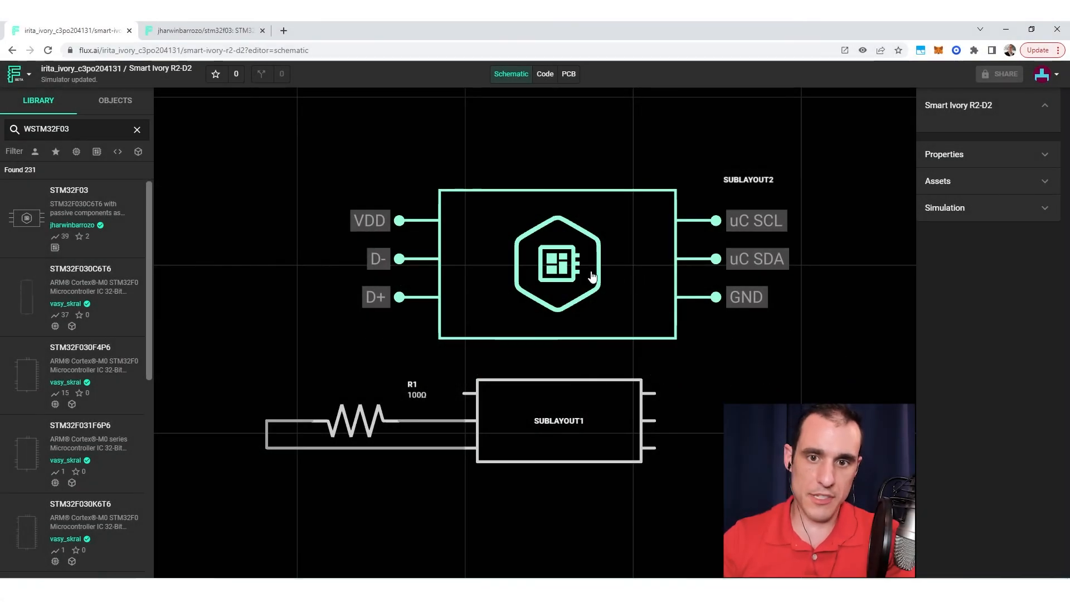
{"action": "left_click", "coordinate": [593, 276]}
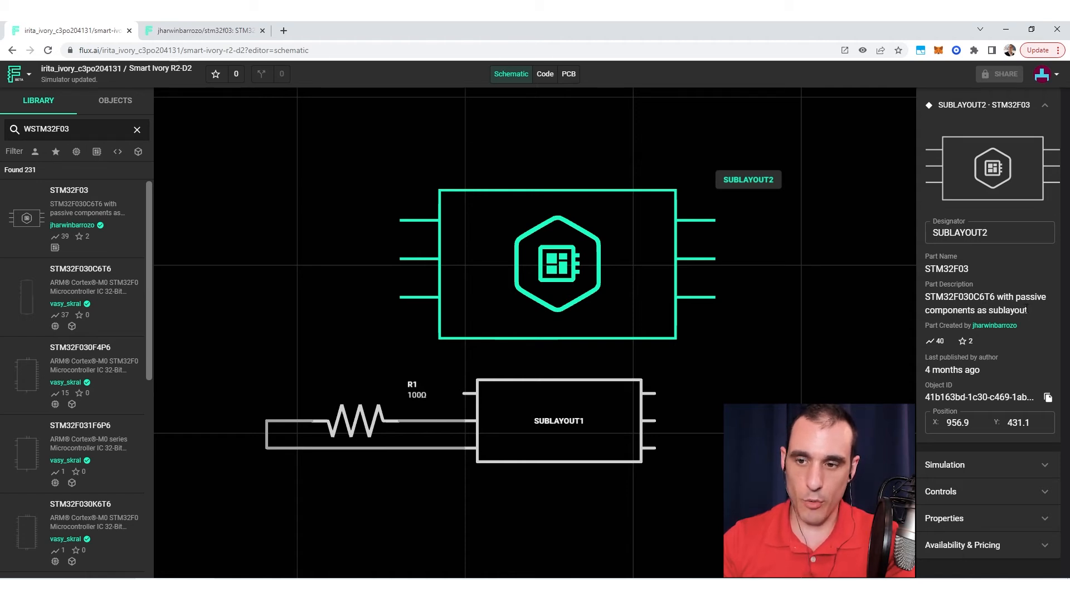
{"action": "left_click_drag", "start_coordinate": [1028, 310], "coordinate": [936, 297]}
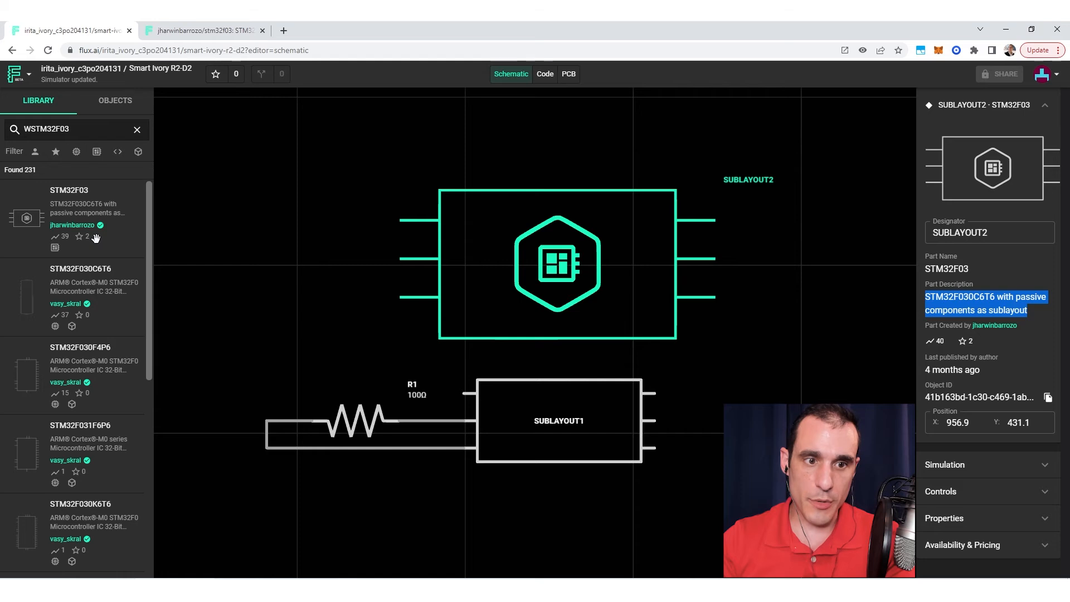
{"action": "scroll", "coordinate": [105, 268], "scroll_direction": "down", "scroll_amount": 1}
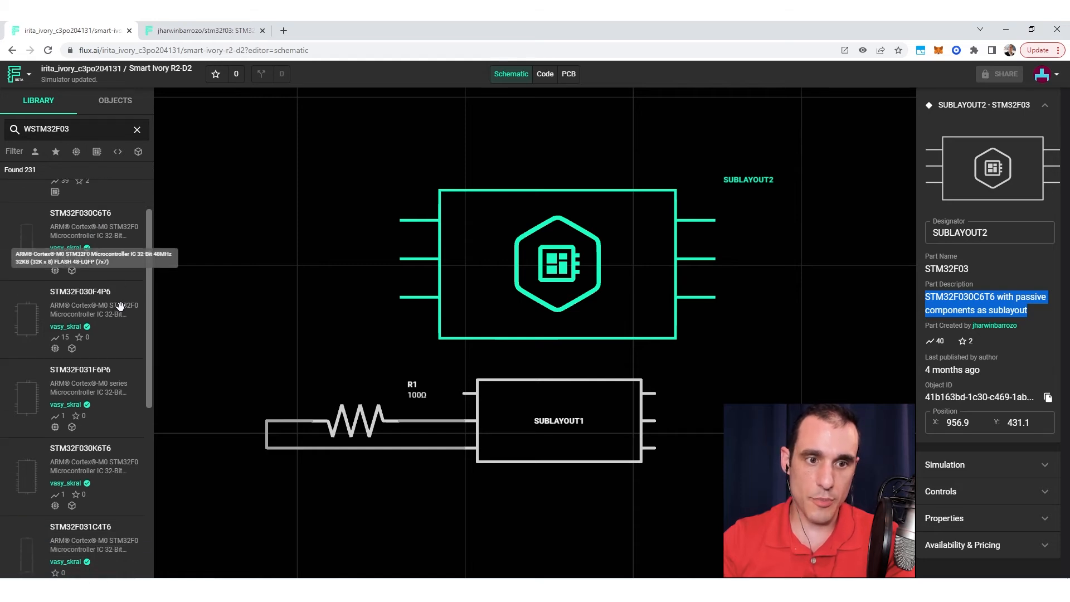
{"action": "scroll", "coordinate": [121, 304], "scroll_direction": "up", "scroll_amount": 1}
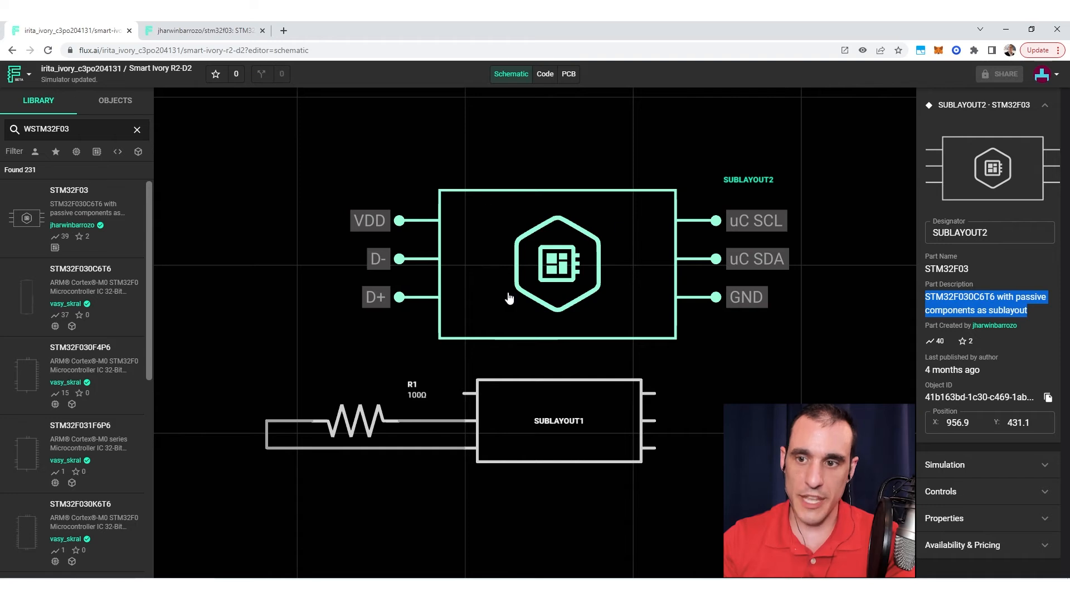
{"action": "left_click", "coordinate": [1010, 305]}
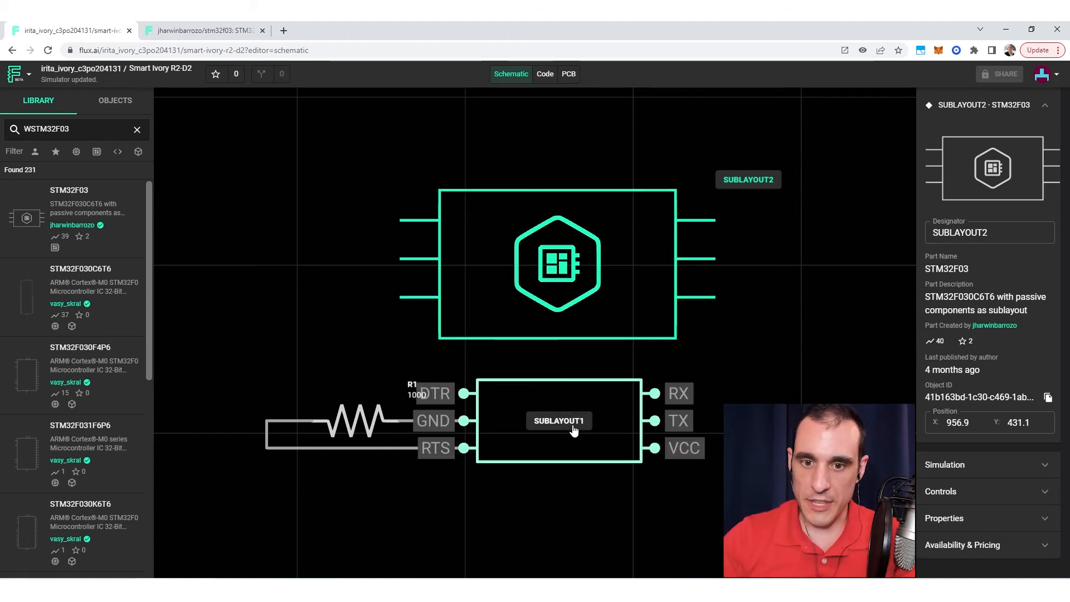
{"action": "left_click", "coordinate": [585, 450]}
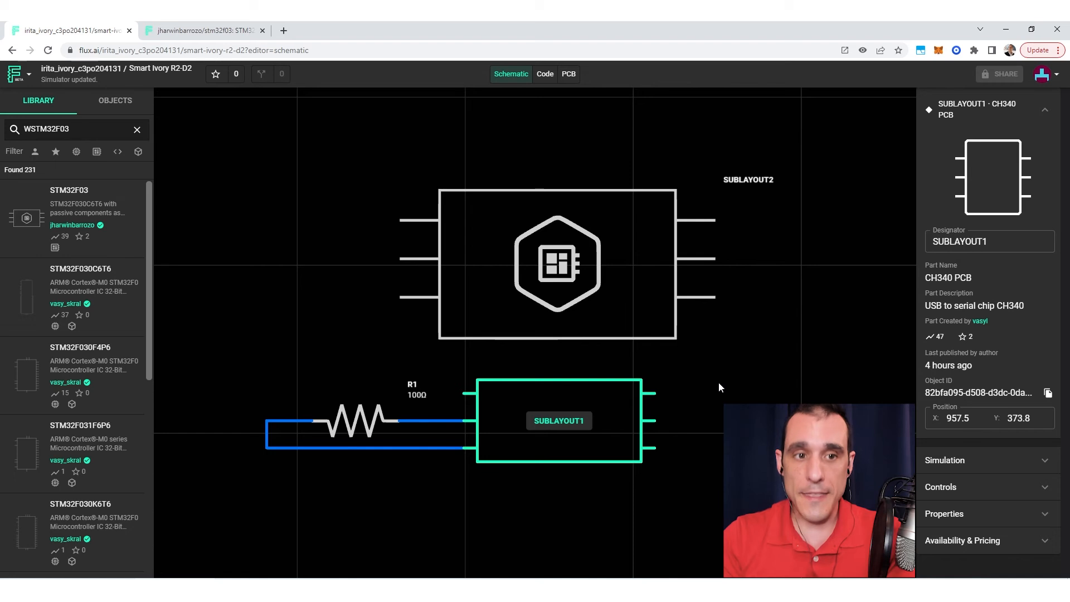
Switch to the STM32F03 source project's PCB layout and inspect the unrouted connections around the microcontroller and its passive components
{"action": "left_click", "coordinate": [650, 312]}
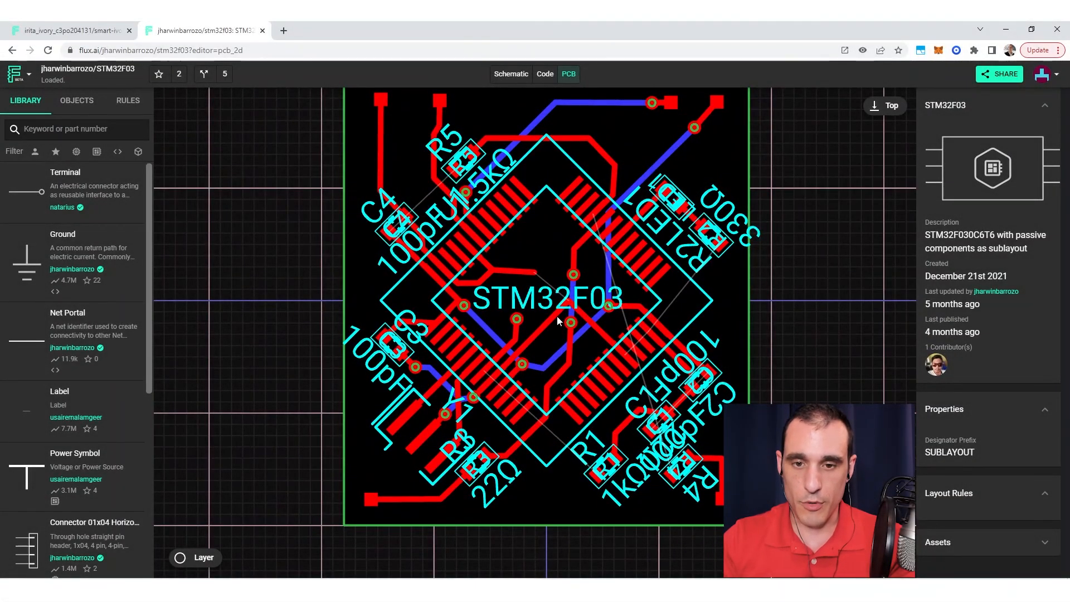
{"action": "scroll", "coordinate": [627, 333], "scroll_direction": "up", "scroll_amount": 5}
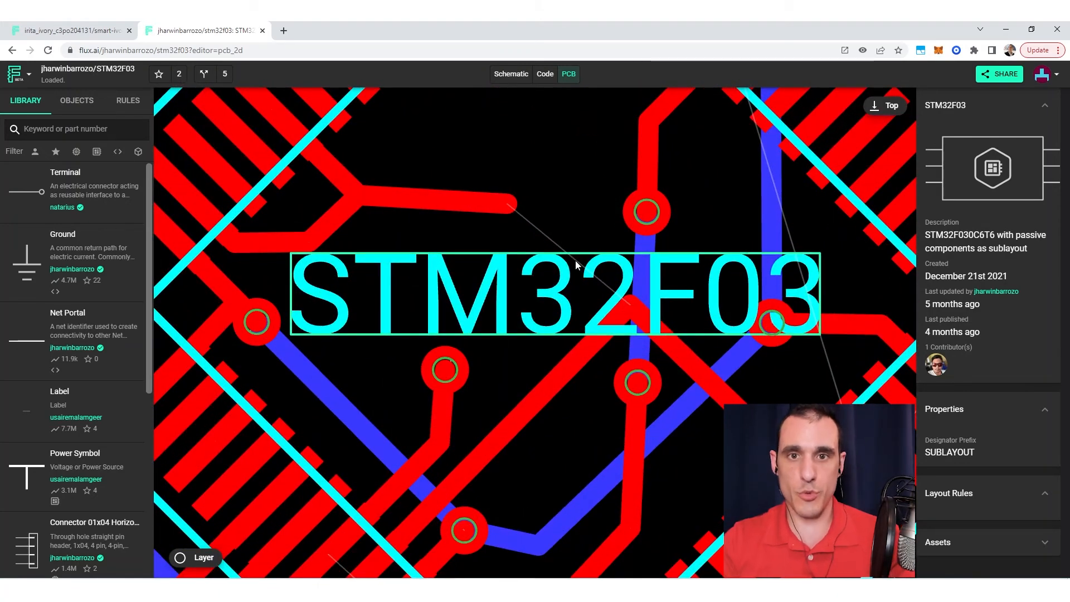
{"action": "left_click_drag", "start_coordinate": [539, 174], "coordinate": [331, 250]}
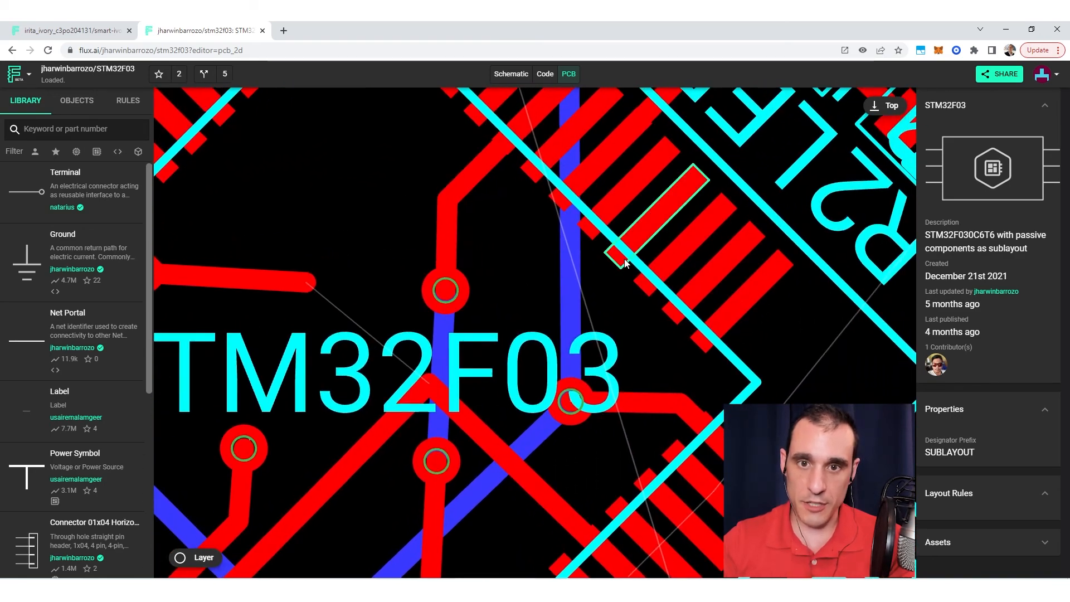
{"action": "scroll", "coordinate": [453, 232], "scroll_direction": "down", "scroll_amount": 2}
{"action": "mouse_move", "coordinate": [453, 232]}
{"action": "left_mouse_down"}
{"action": "mouse_move", "coordinate": [468, 352]}
{"action": "mouse_move", "coordinate": [482, 315]}
{"action": "mouse_move", "coordinate": [461, 239]}
{"action": "left_mouse_up"}
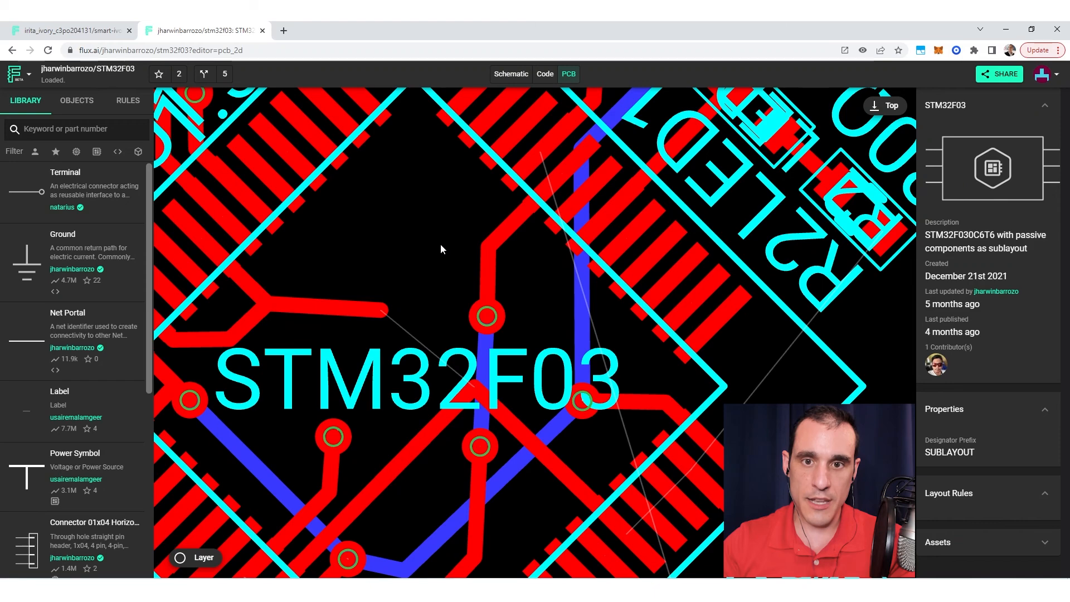
{"action": "left_click_drag", "start_coordinate": [480, 219], "coordinate": [417, 175]}
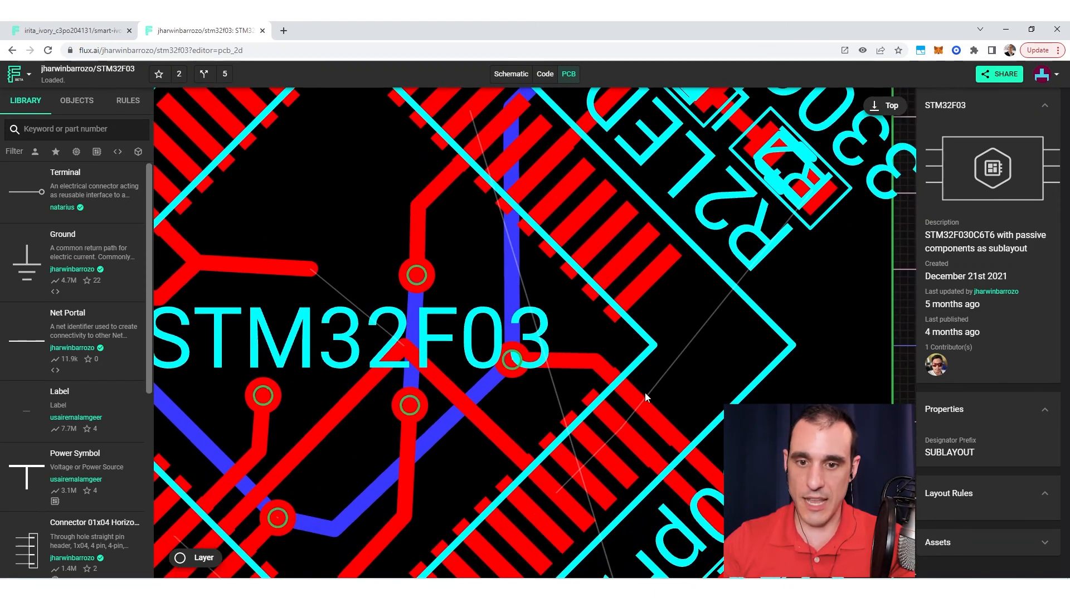
{"action": "scroll", "coordinate": [614, 411], "scroll_direction": "down", "scroll_amount": 1}
{"action": "left_click_drag", "start_coordinate": [600, 417], "coordinate": [606, 269]}
{"action": "left_click_drag", "start_coordinate": [669, 443], "coordinate": [570, 300]}
{"action": "left_click_drag", "start_coordinate": [712, 314], "coordinate": [724, 395]}
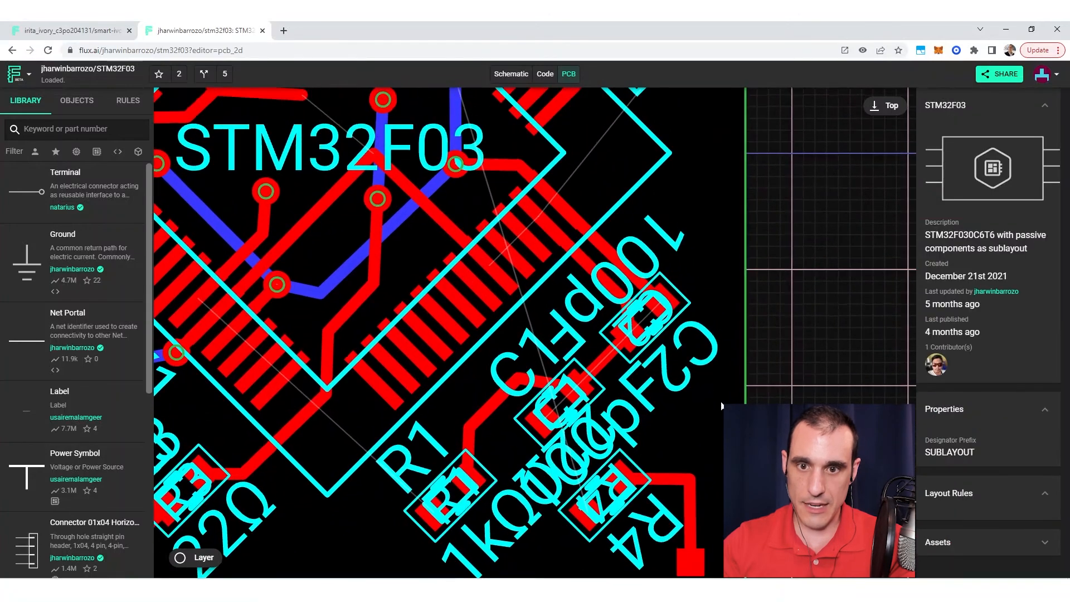
{"action": "left_click_drag", "start_coordinate": [711, 292], "coordinate": [690, 391]}
{"action": "left_click_drag", "start_coordinate": [413, 299], "coordinate": [549, 370]}
{"action": "scroll", "coordinate": [550, 370], "scroll_direction": "down", "scroll_amount": 1}
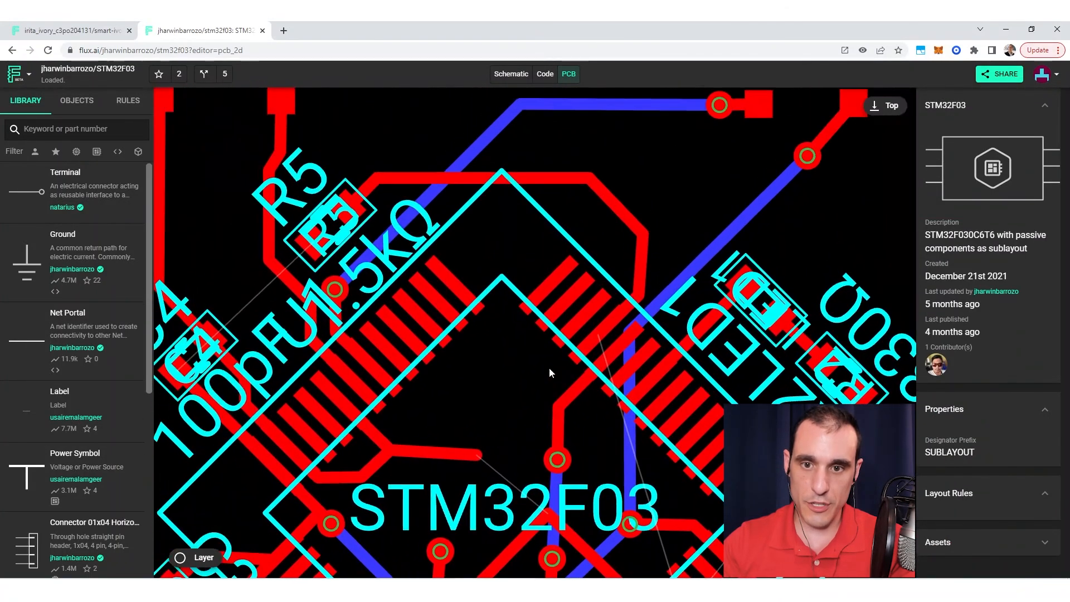